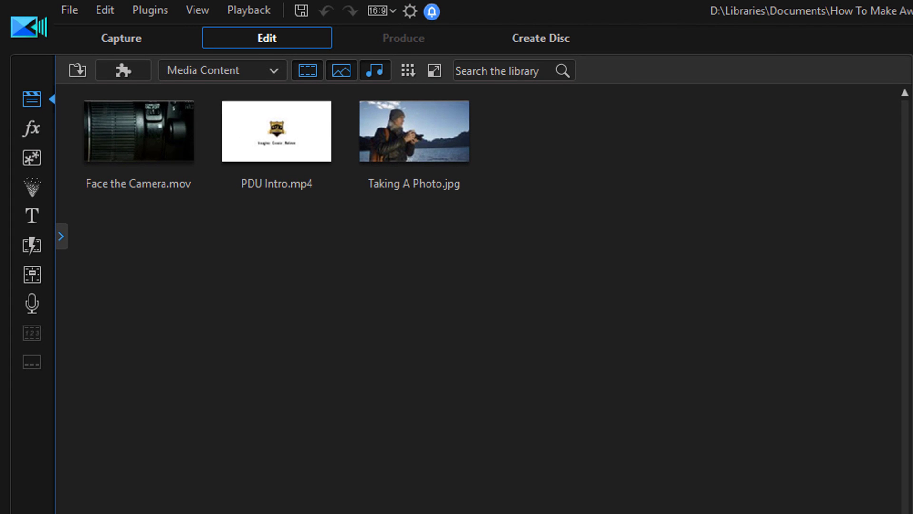
- Open the Video Collage Designer and check its dialog for importing media files without importing anything
click(123, 72)
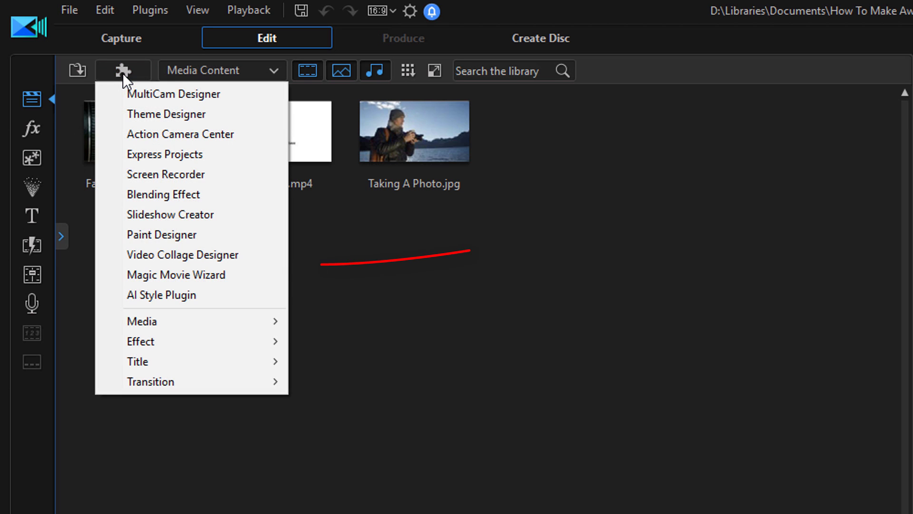
click(241, 257)
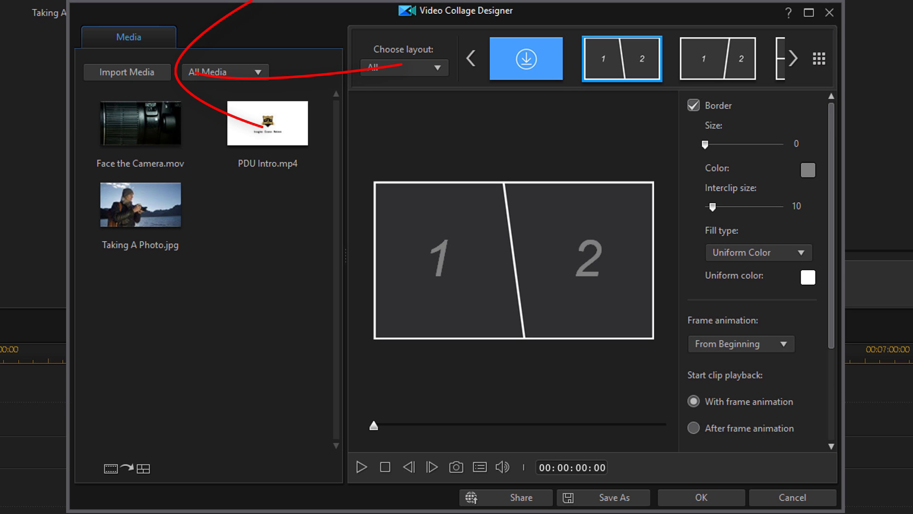
click(113, 71)
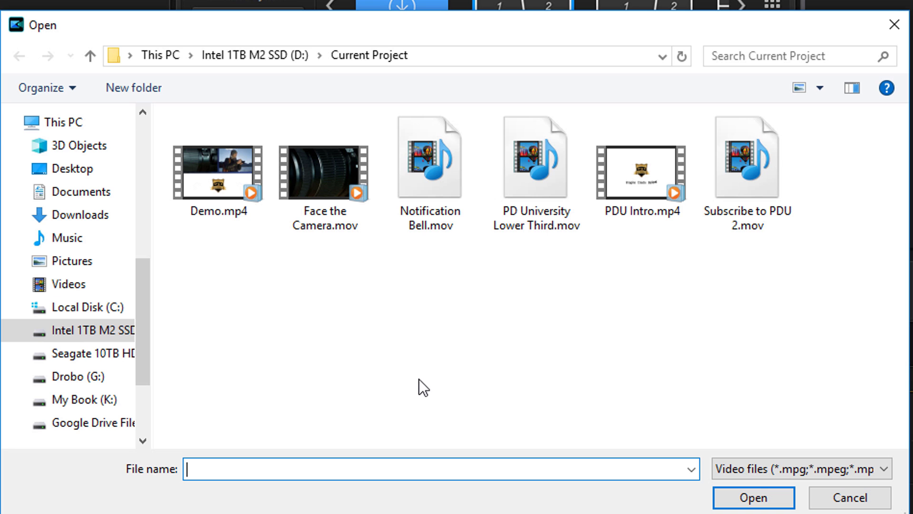
click(893, 28)
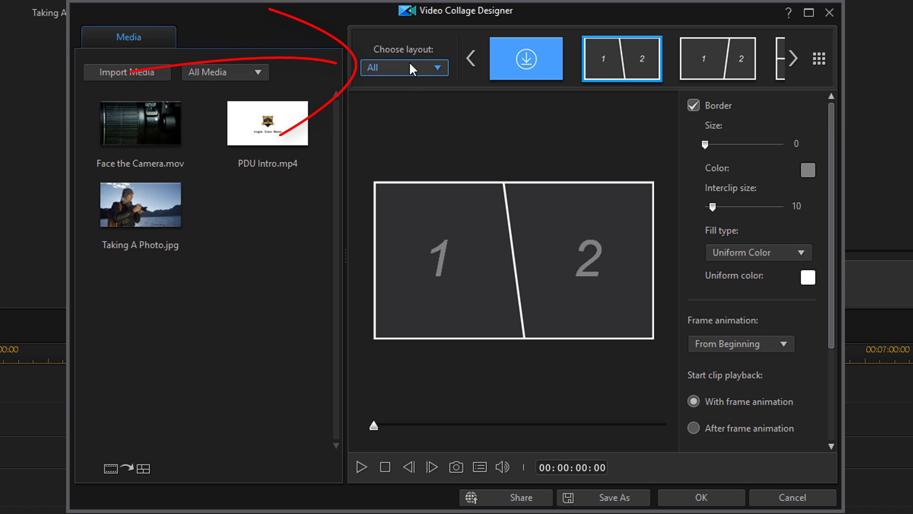
- View the Custom and Downloaded collage layouts and return the layout filter to All
click(440, 66)
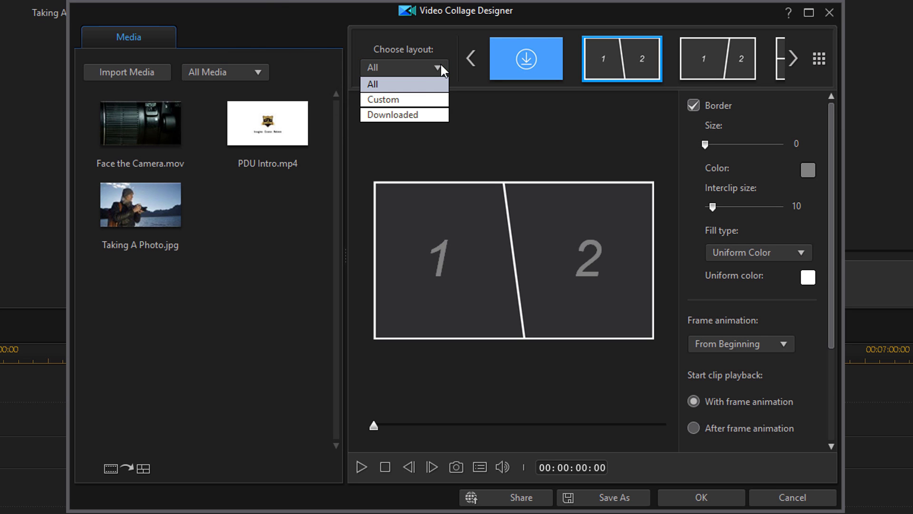
click(416, 101)
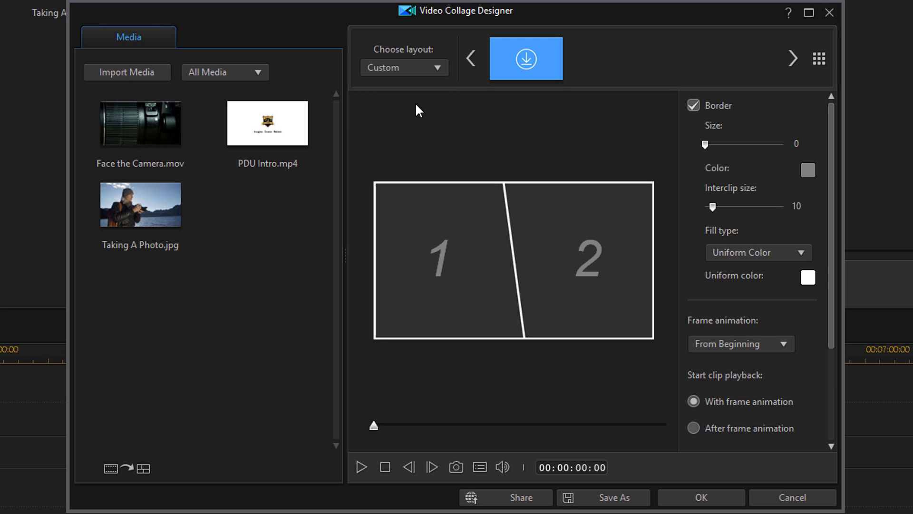
click(436, 67)
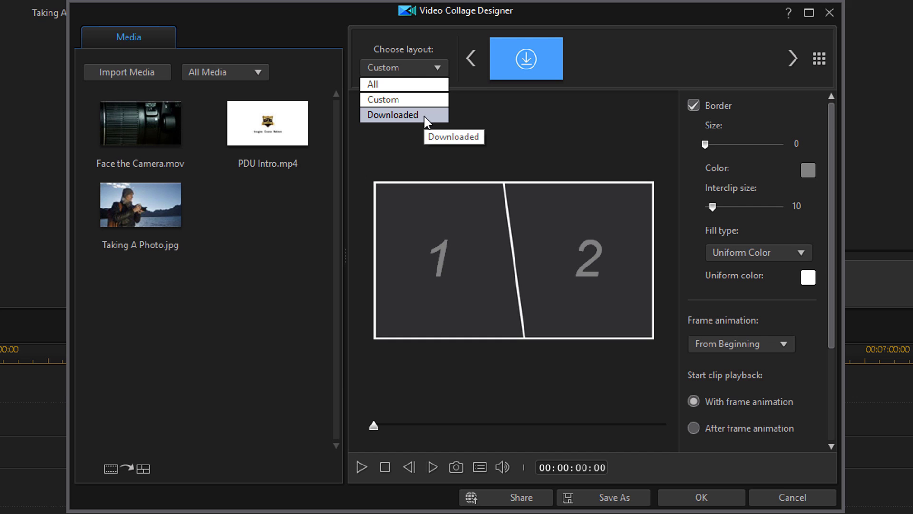
click(425, 119)
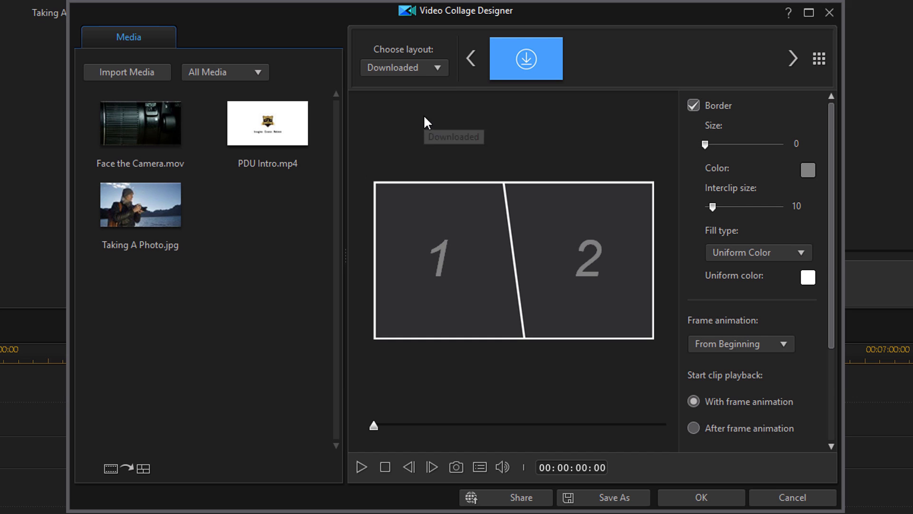
click(438, 69)
click(421, 86)
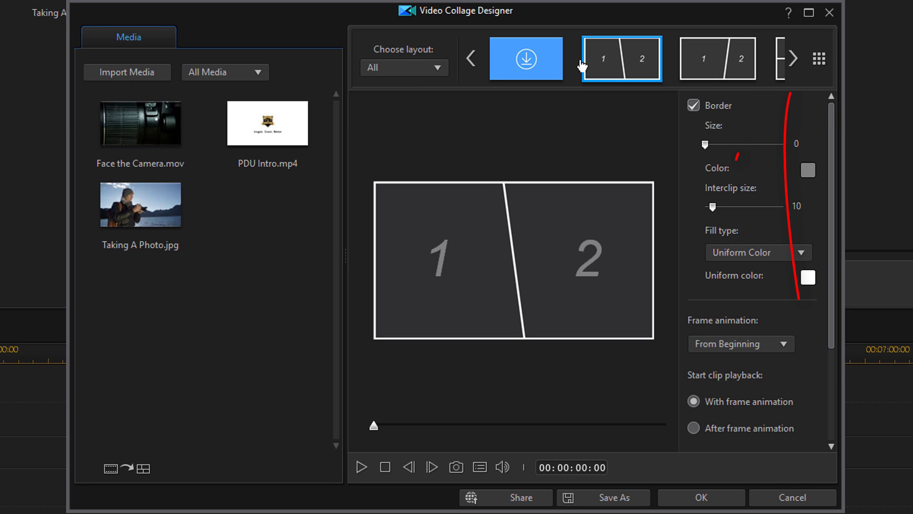
- Browse the available collage layouts and apply the three-frame one with frames 2 and 3 side by side above a wide frame 1
click(793, 60)
click(793, 60)
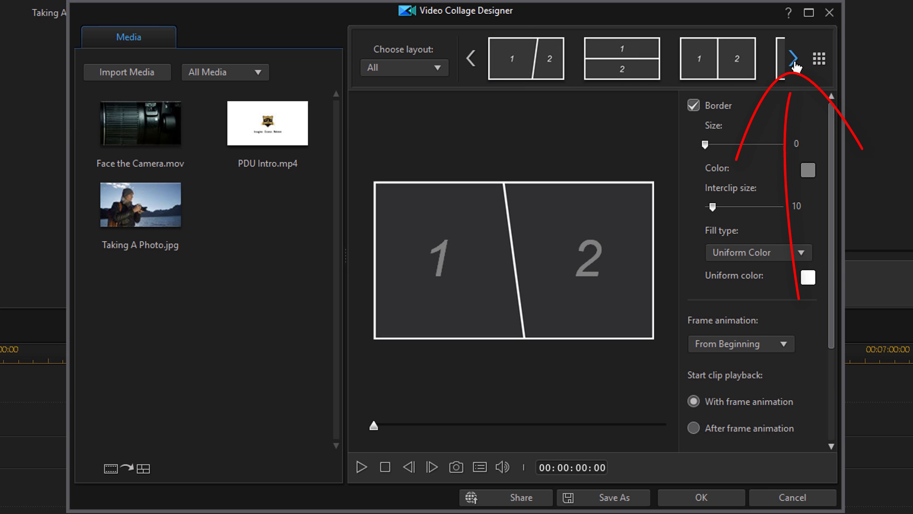
click(794, 59)
click(795, 63)
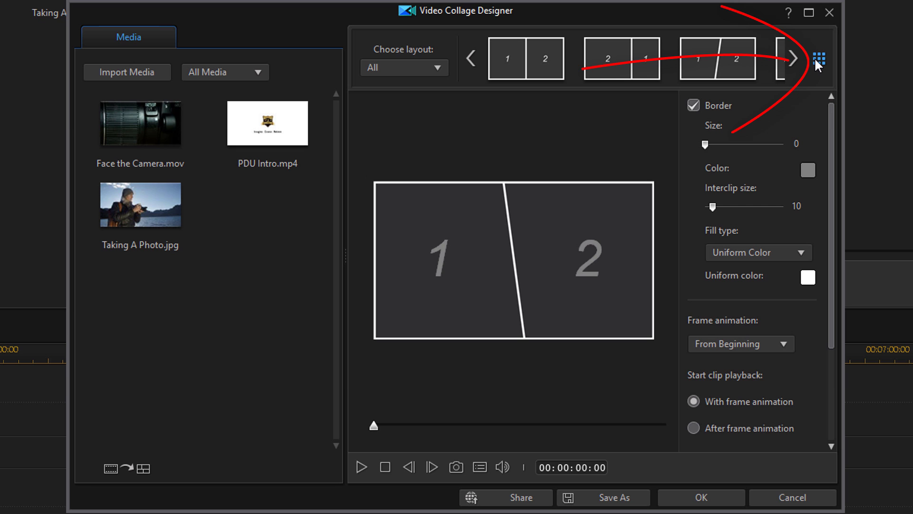
click(816, 59)
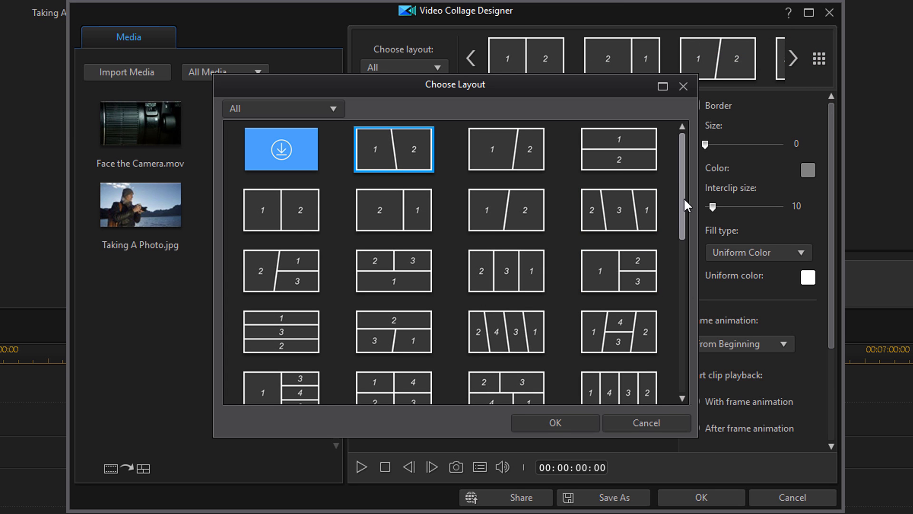
drag(684, 196, 687, 175)
mouse_move(679, 185)
mouse_down()
mouse_move(677, 256)
mouse_move(680, 179)
mouse_up()
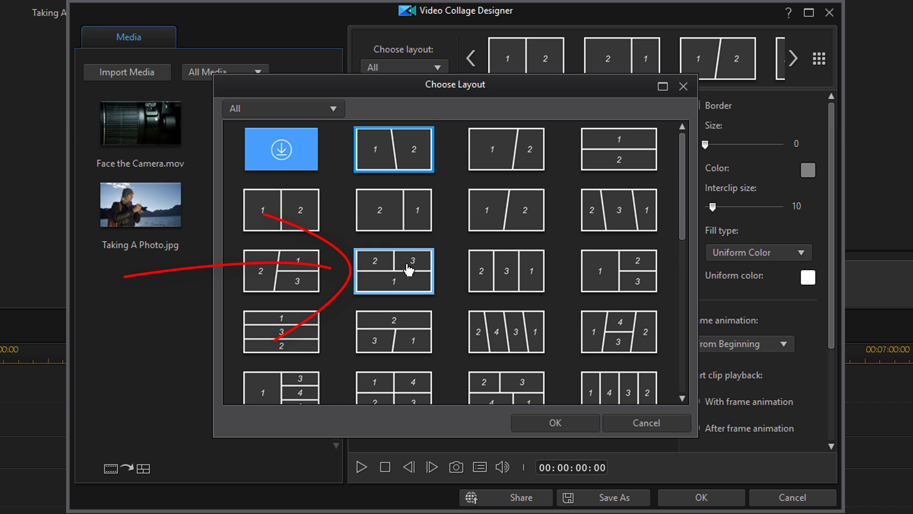
click(403, 279)
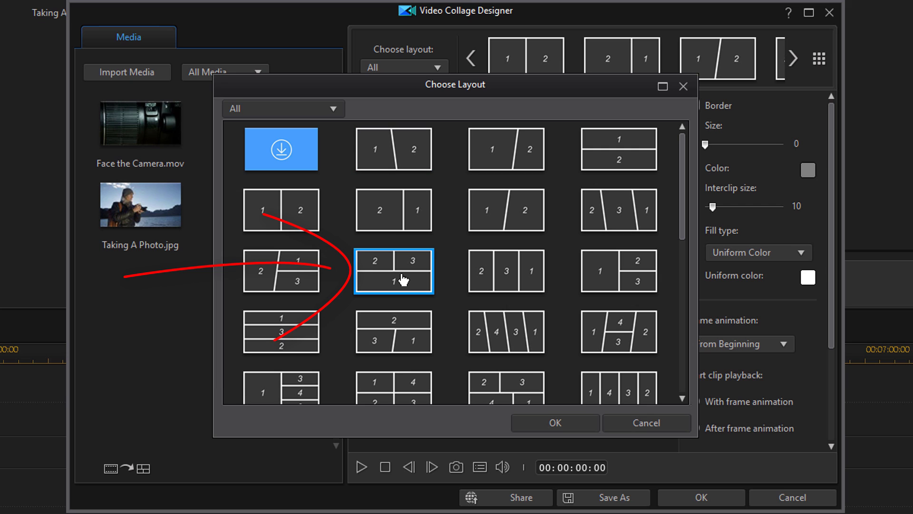
click(562, 424)
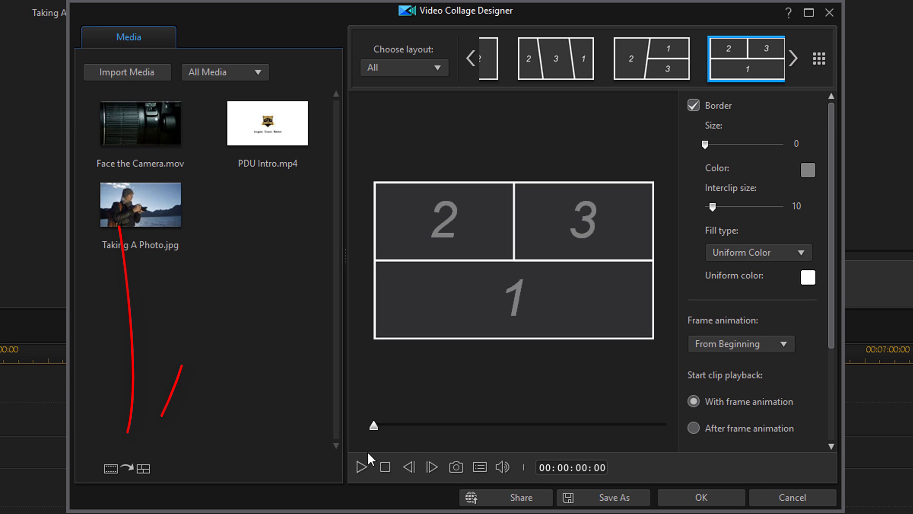
- Automatically fill the three collage frames with the media from the library
click(143, 469)
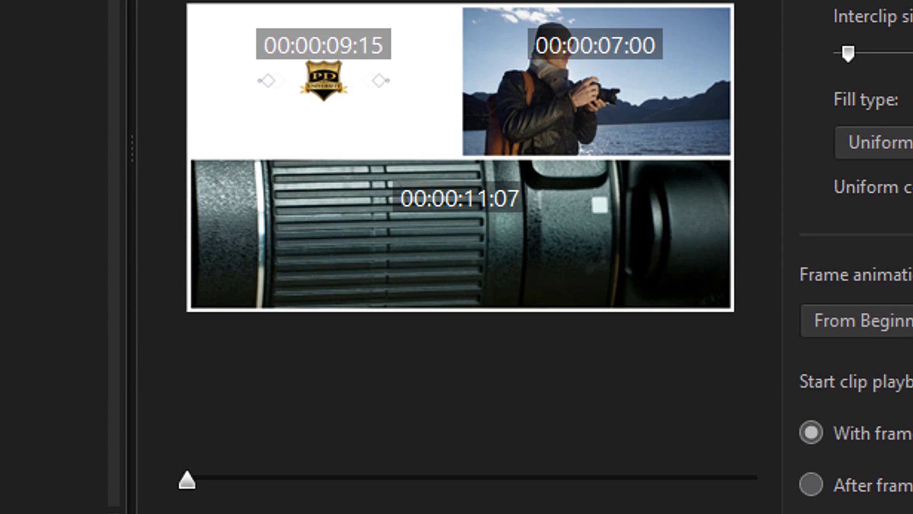
mouse_move(470, 284)
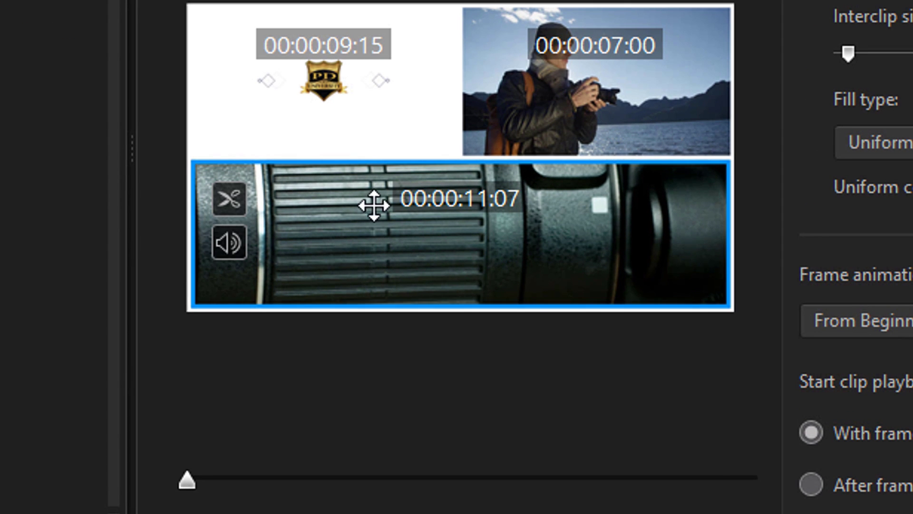
- Remove the PDU Intro, Taking A Photo and Face the Camera clips from their collage frames
mouse_move(379, 138)
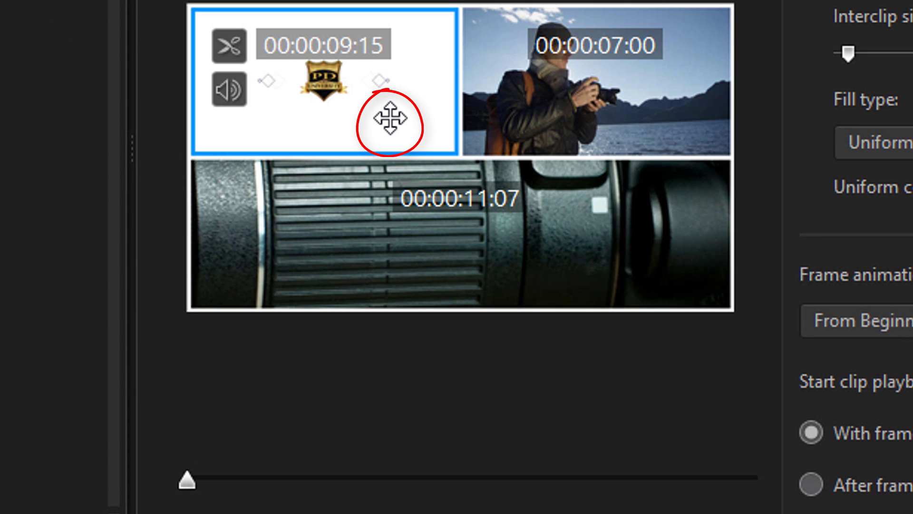
drag(390, 118, 428, 356)
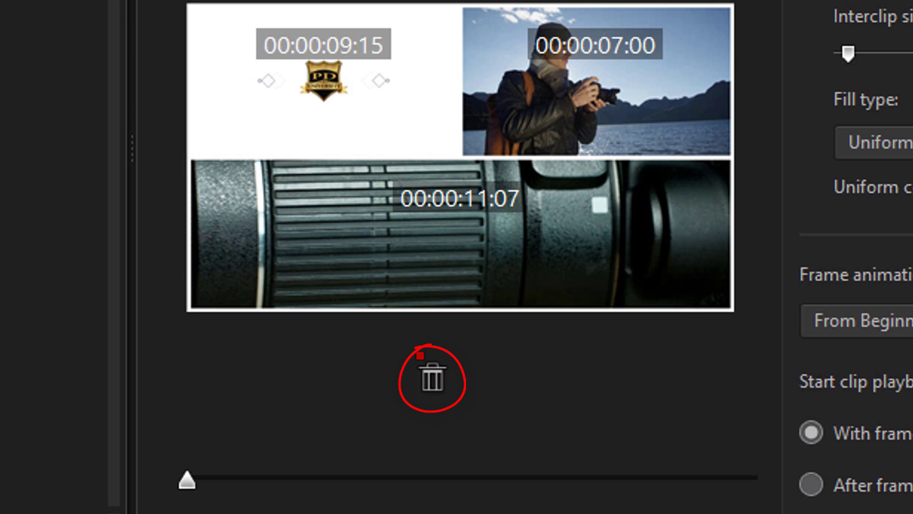
click(420, 355)
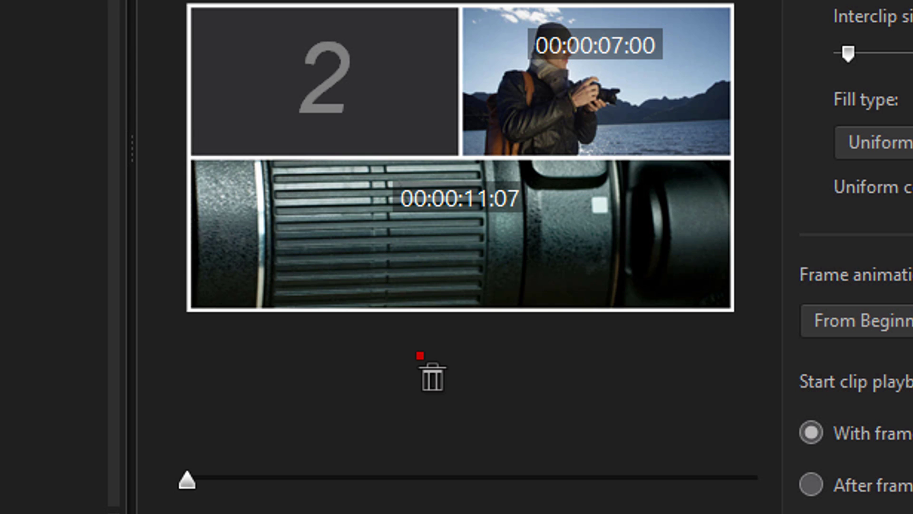
mouse_move(612, 86)
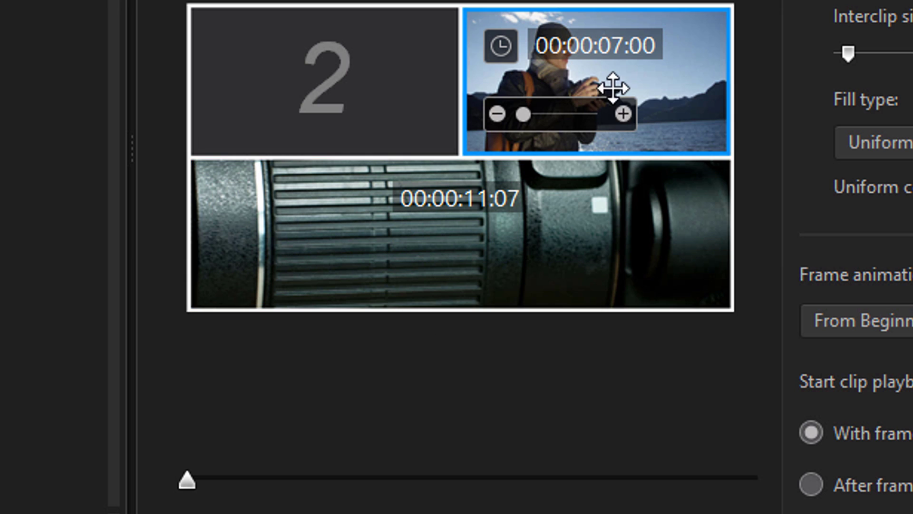
right_click(666, 101)
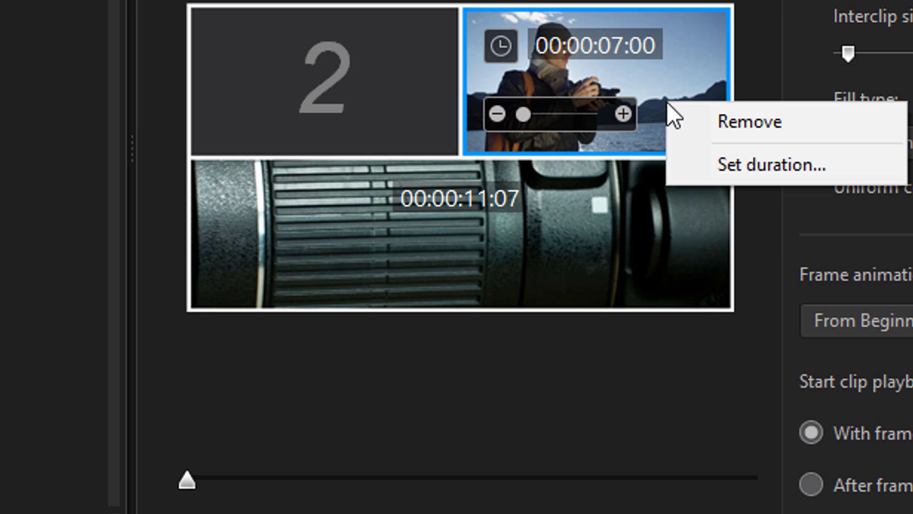
click(755, 123)
right_click(629, 237)
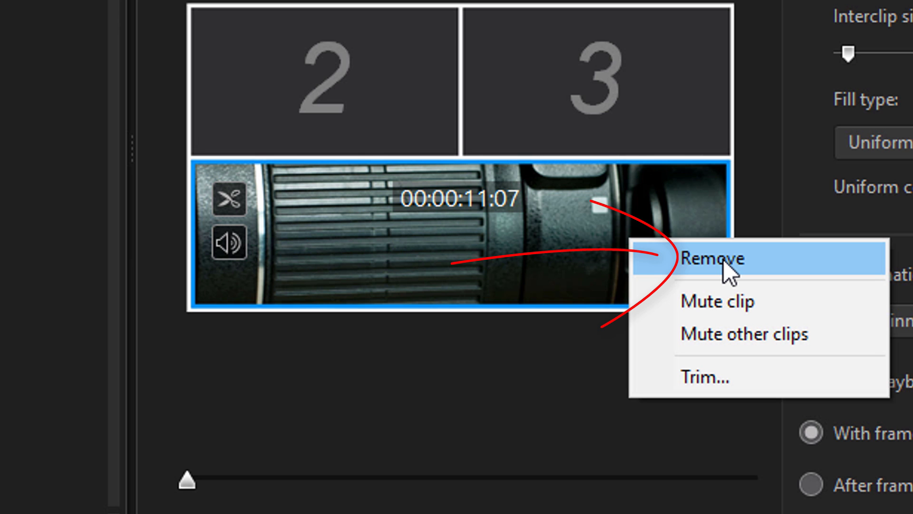
click(723, 258)
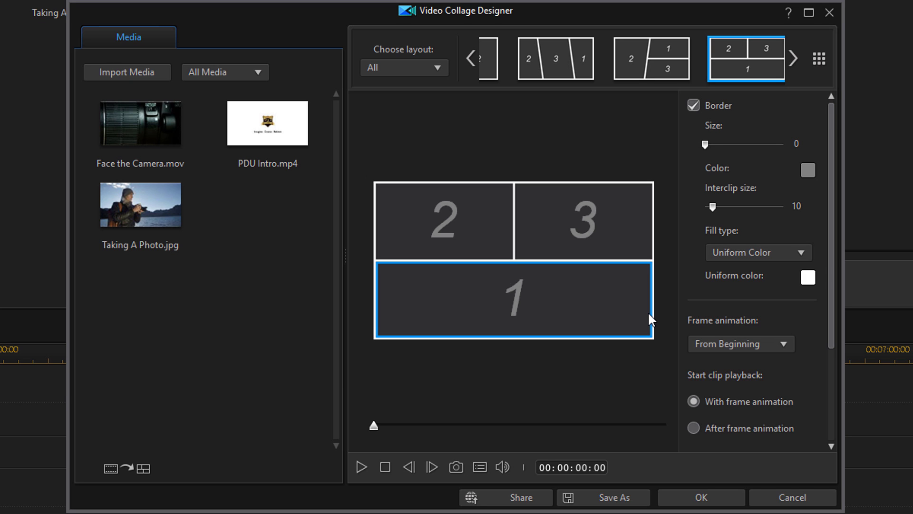
- Place Taking A Photo.jpg in frame 3, Face the Camera.mov in frame 2 and PDU Intro.mp4 in frame 1
drag(139, 204, 586, 221)
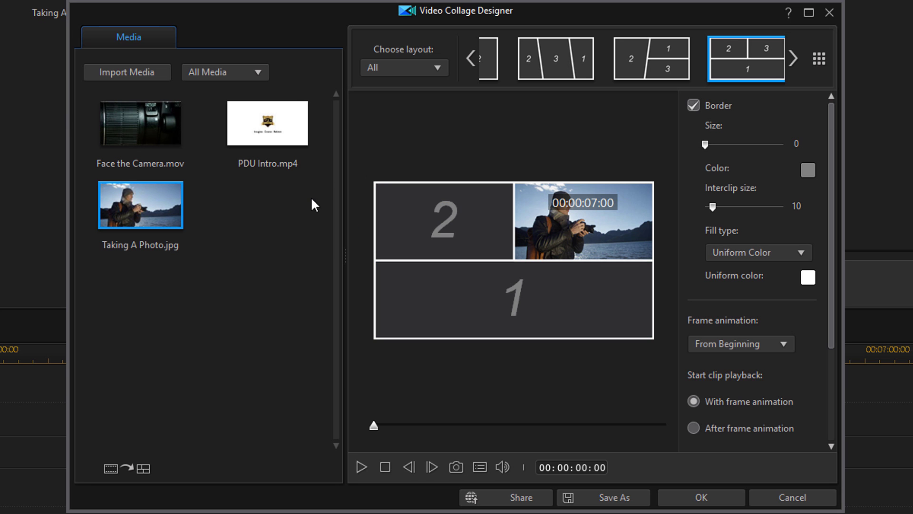
drag(140, 123, 427, 216)
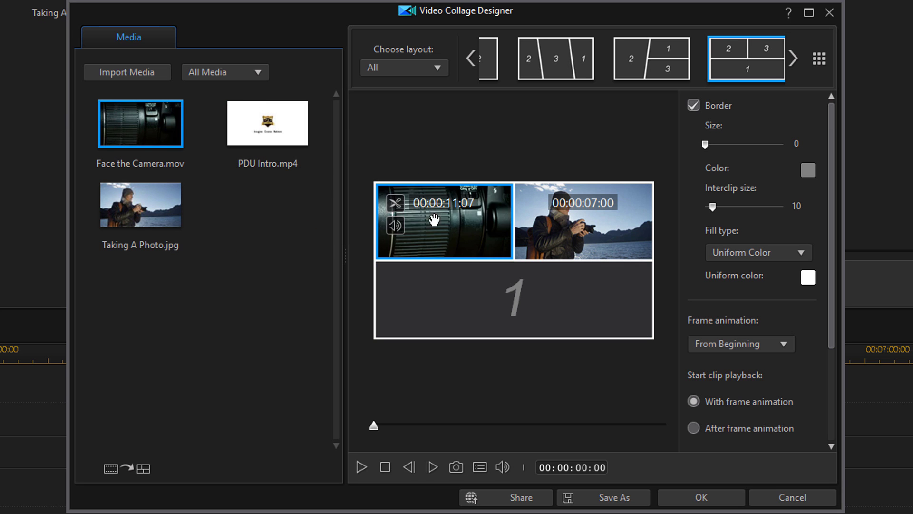
drag(284, 171, 452, 295)
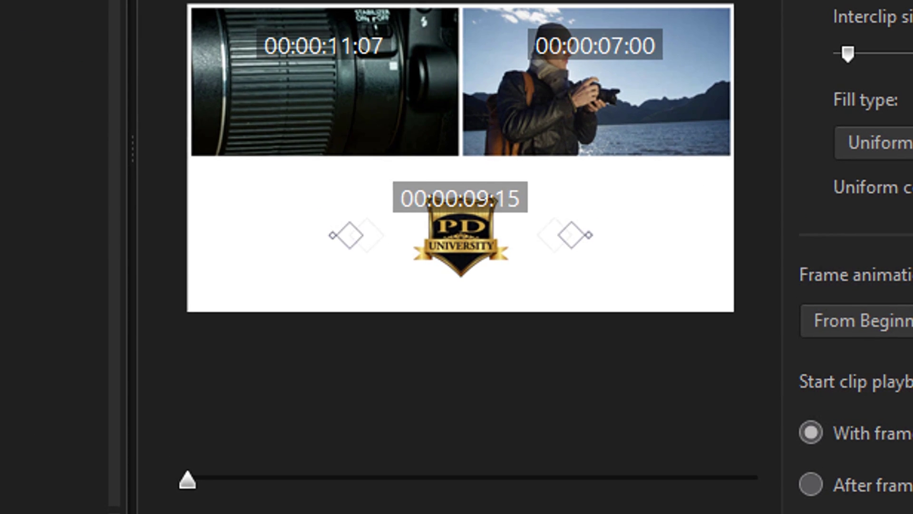
- Mute the Face the Camera clip in frame 2 of the collage
mouse_move(303, 98)
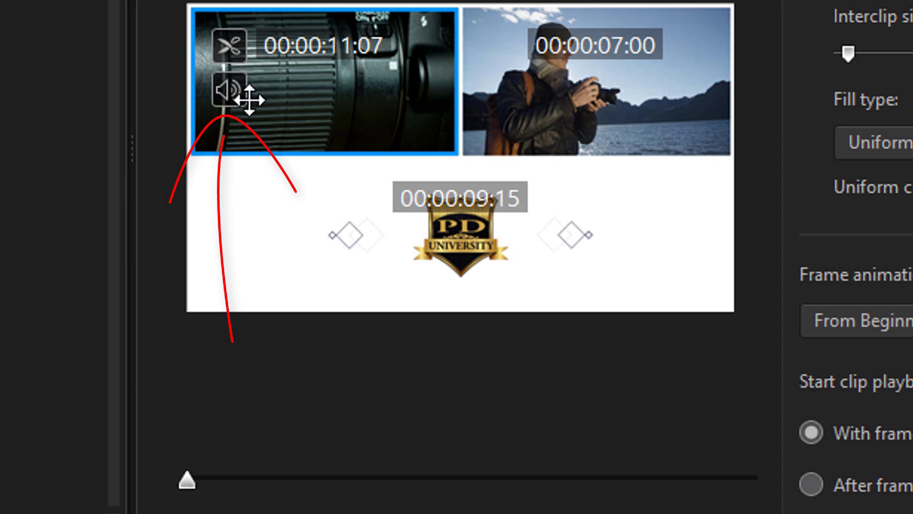
click(243, 102)
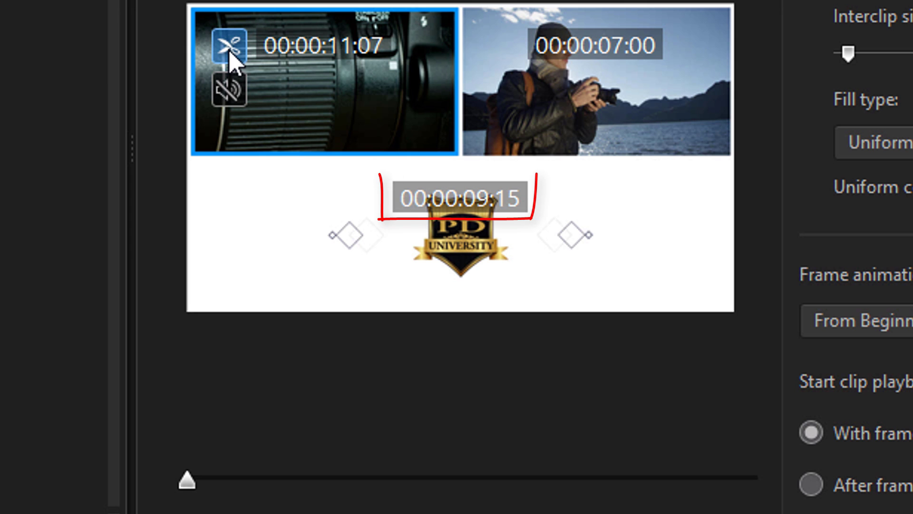
- Trim the Face the Camera clip to a duration of 00:00:09:15, matching the PDU Intro clip
click(481, 222)
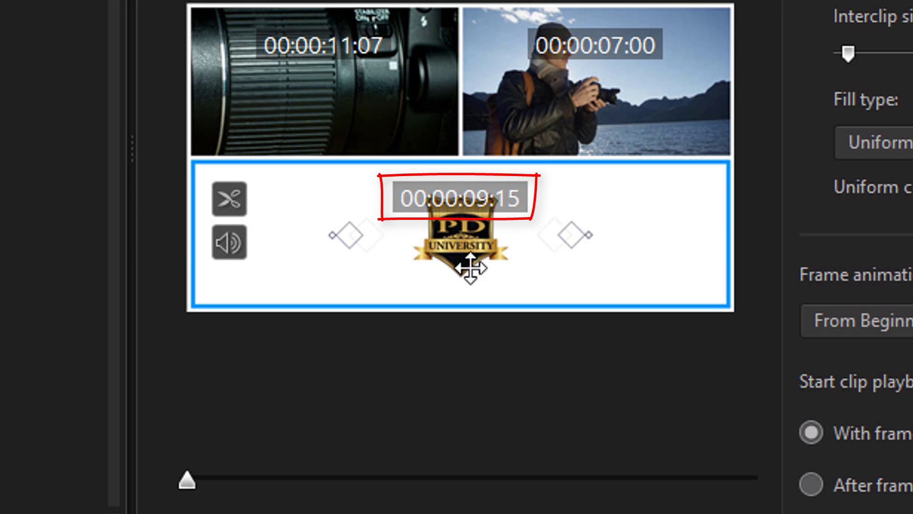
click(295, 67)
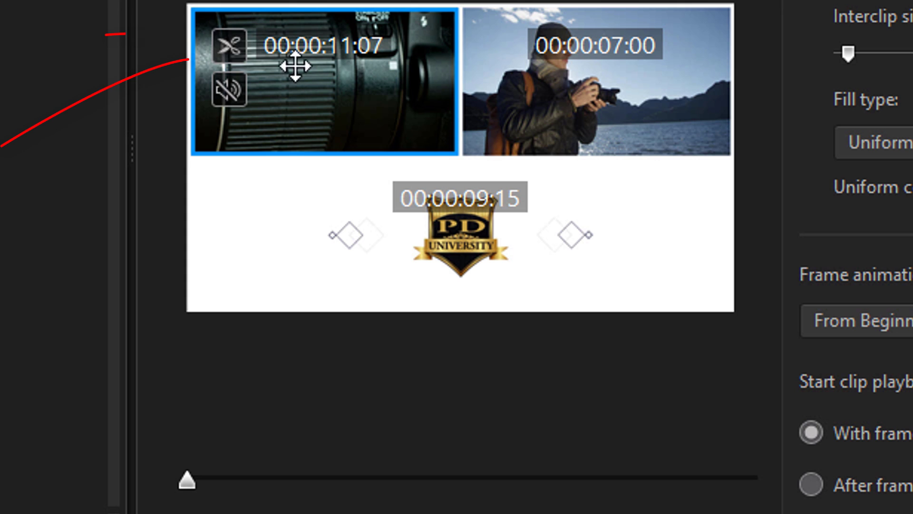
click(230, 49)
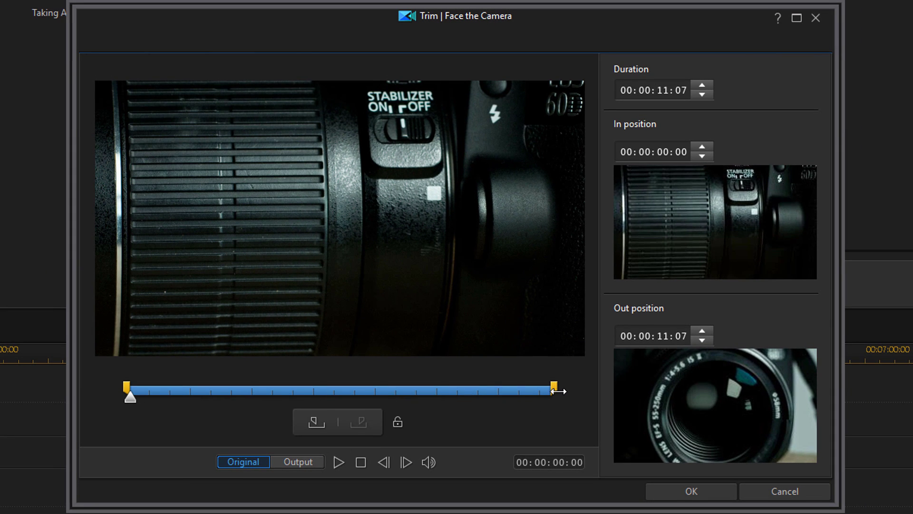
click(665, 97)
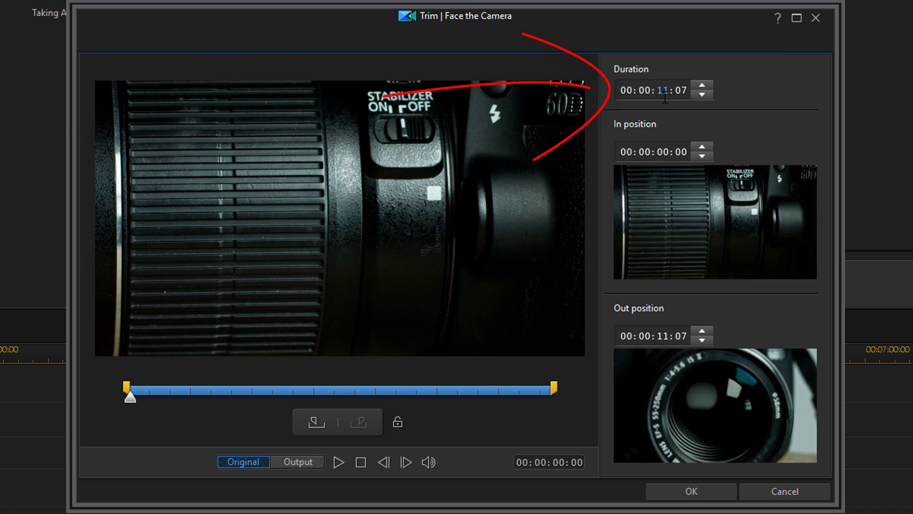
text(0915)
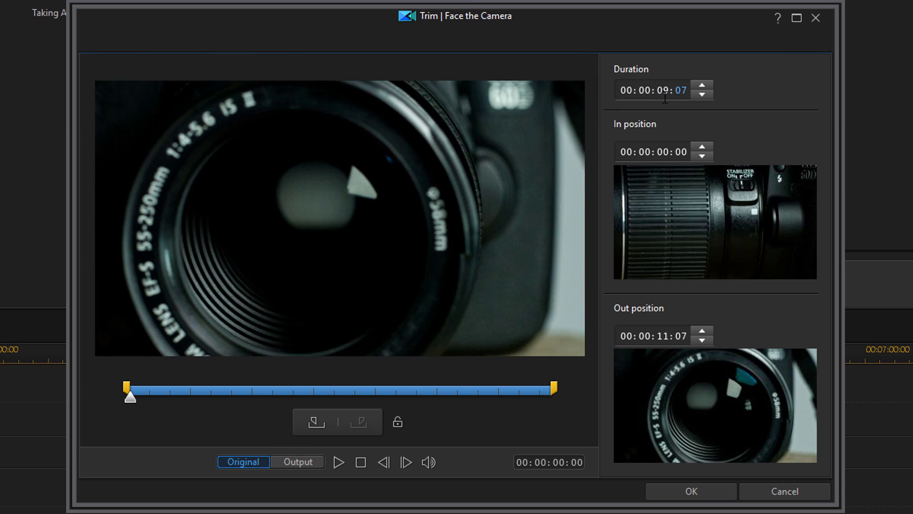
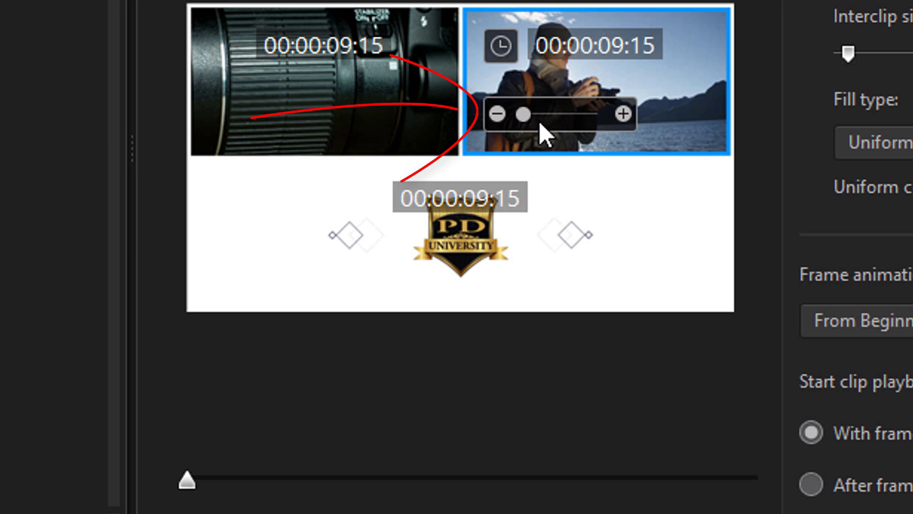
- Try enlarging the Taking A Photo picture inside frame 3, and shrink it back to its original zoom
click(622, 114)
click(622, 115)
click(623, 116)
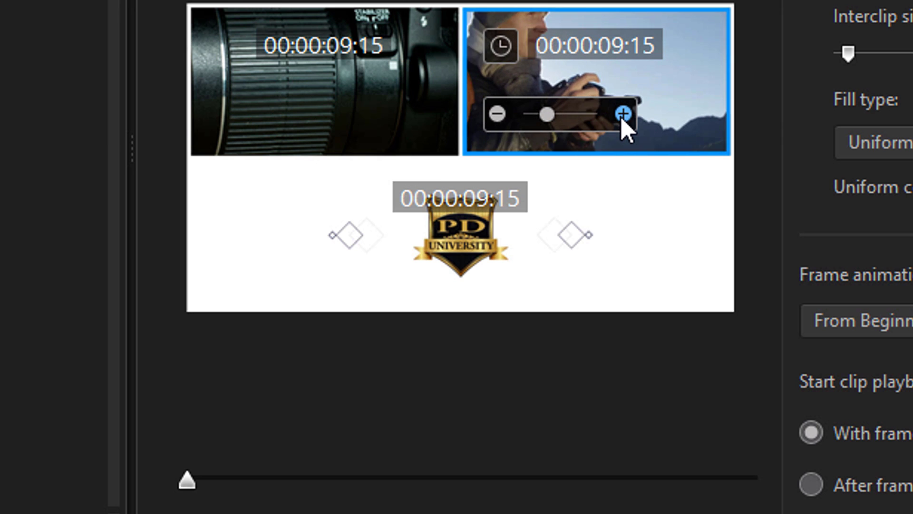
click(623, 117)
click(499, 117)
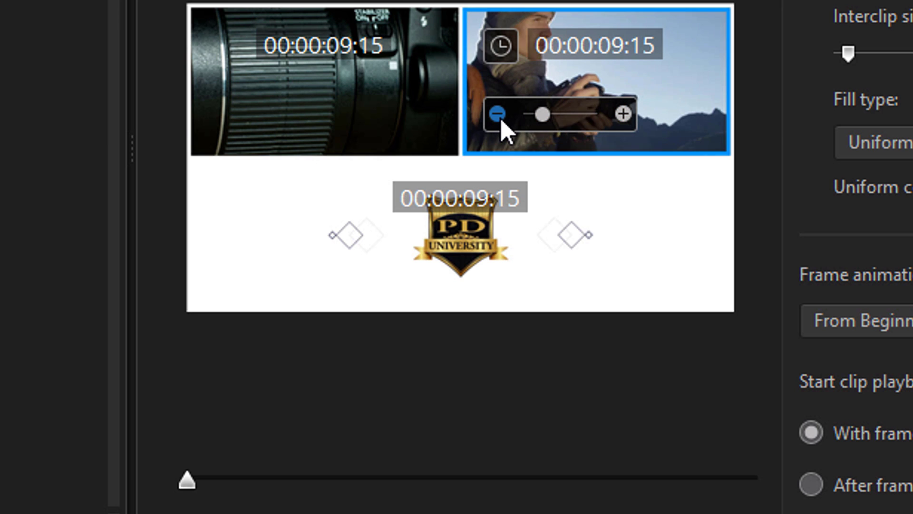
click(499, 116)
click(499, 116)
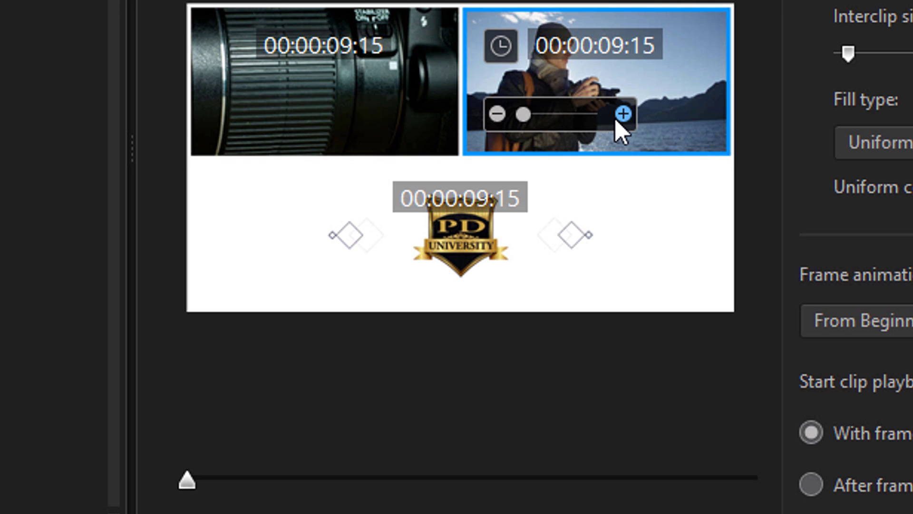
- Zoom into the photo in frame 3, shift the man's face and camera into view, and return to minimum zoom
click(623, 114)
click(623, 114)
click(623, 114)
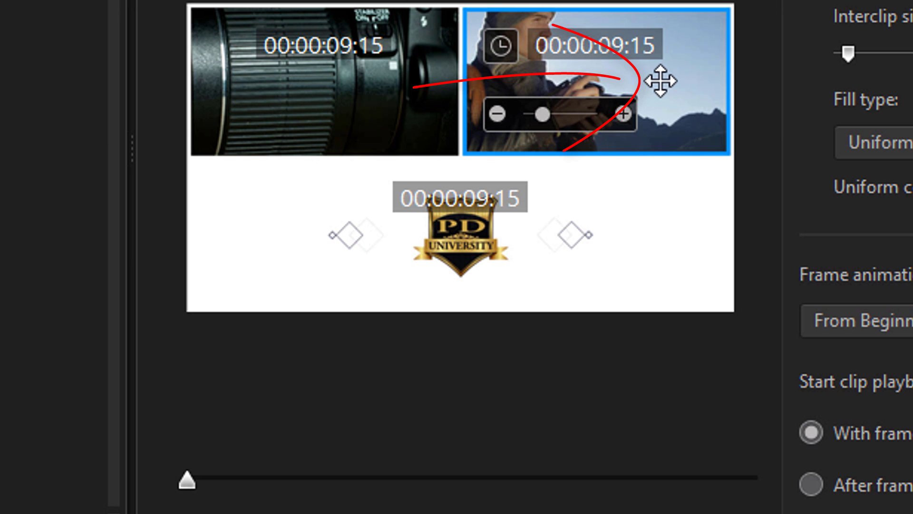
drag(661, 81, 733, 119)
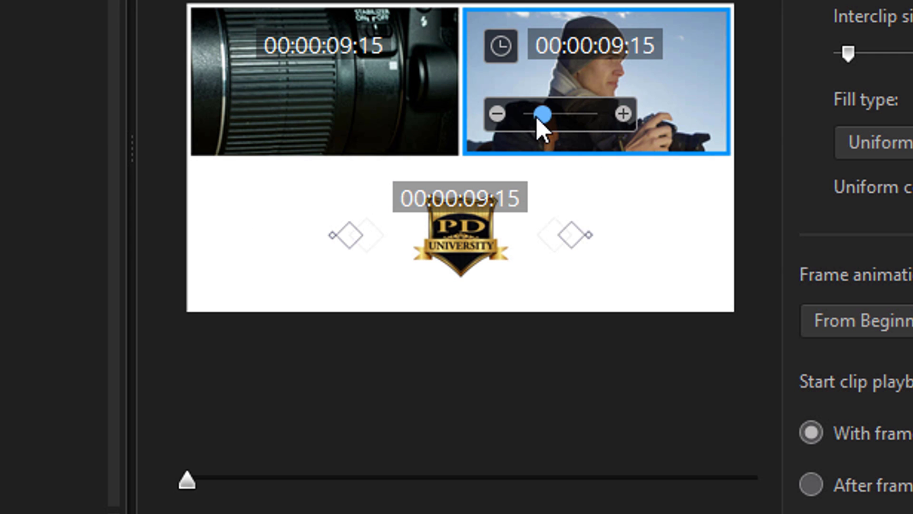
click(495, 120)
click(495, 120)
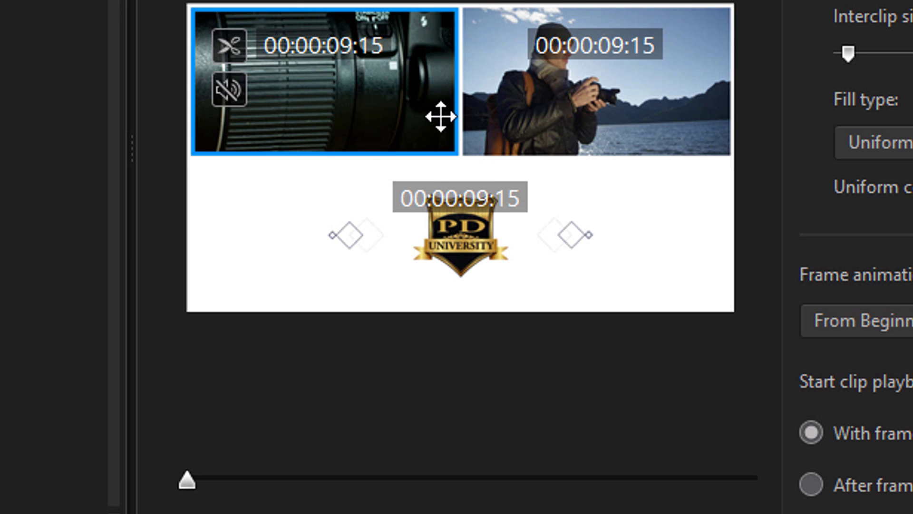
- Try different positions for the divider between frames 2 and 3, leaving frame 2 slightly wider than frame 3
mouse_move(399, 87)
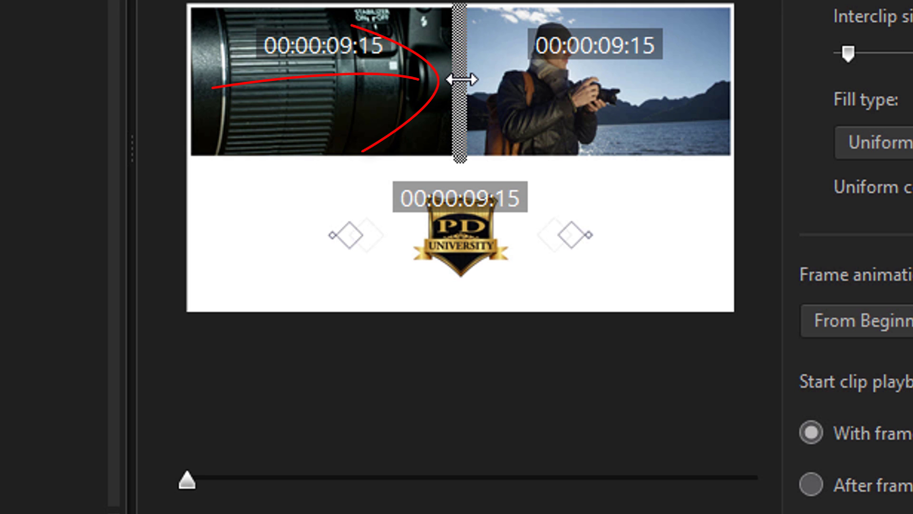
drag(461, 79, 365, 78)
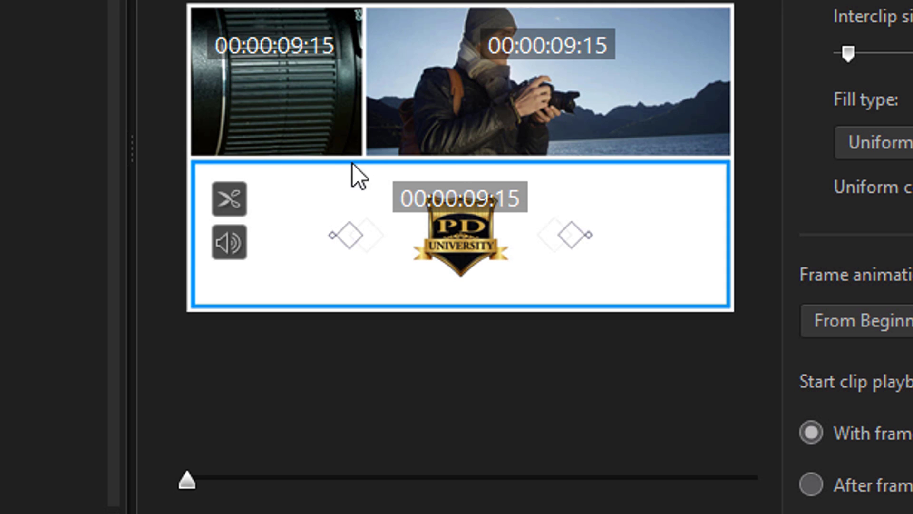
drag(363, 112, 471, 124)
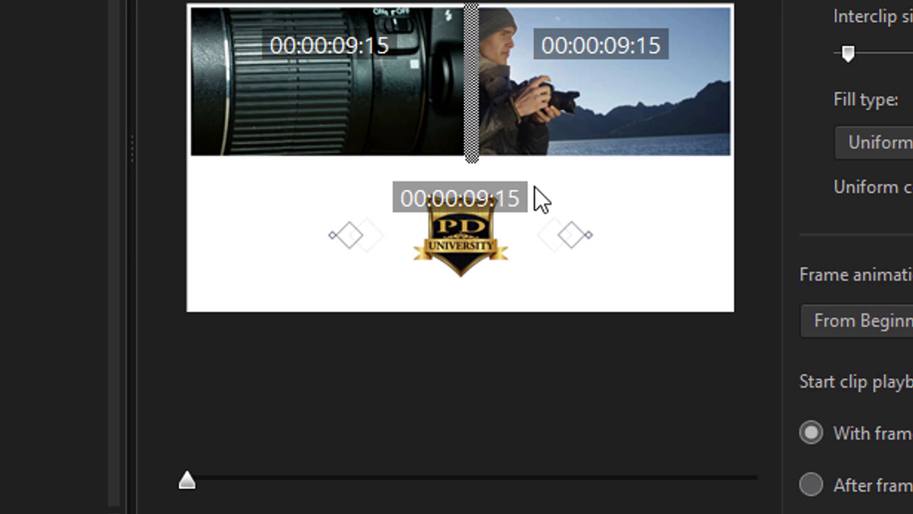
drag(472, 126, 469, 128)
mouse_move(648, 193)
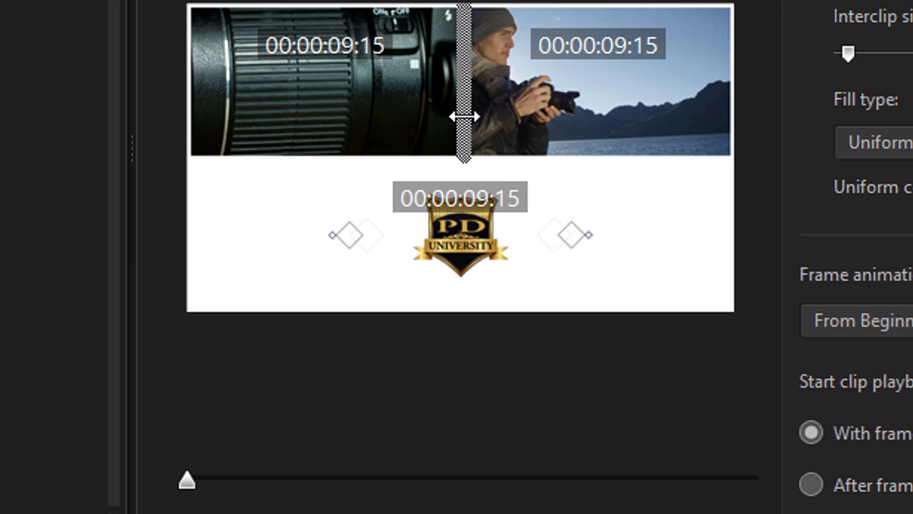
drag(466, 113, 472, 114)
drag(461, 75, 472, 77)
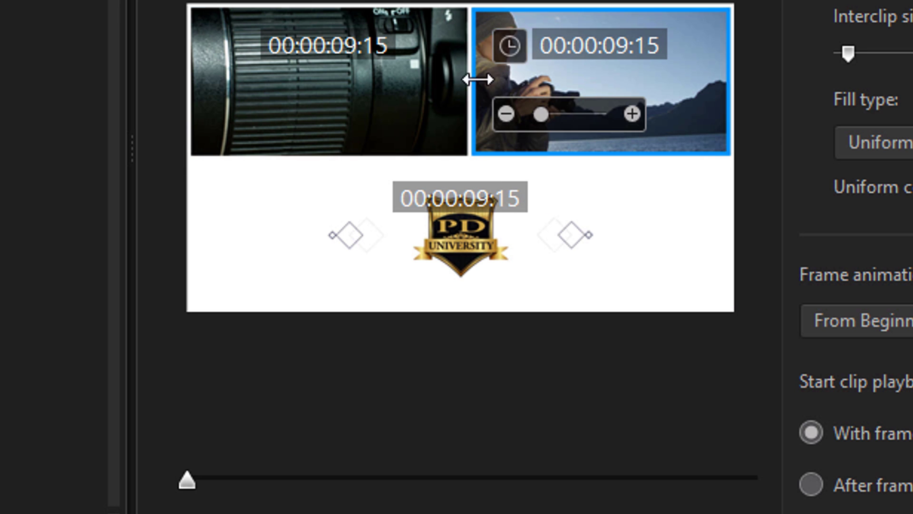
- Move the horizontal divider above frame 1 slightly down to make frames 2 and 3 a little taller
mouse_move(347, 230)
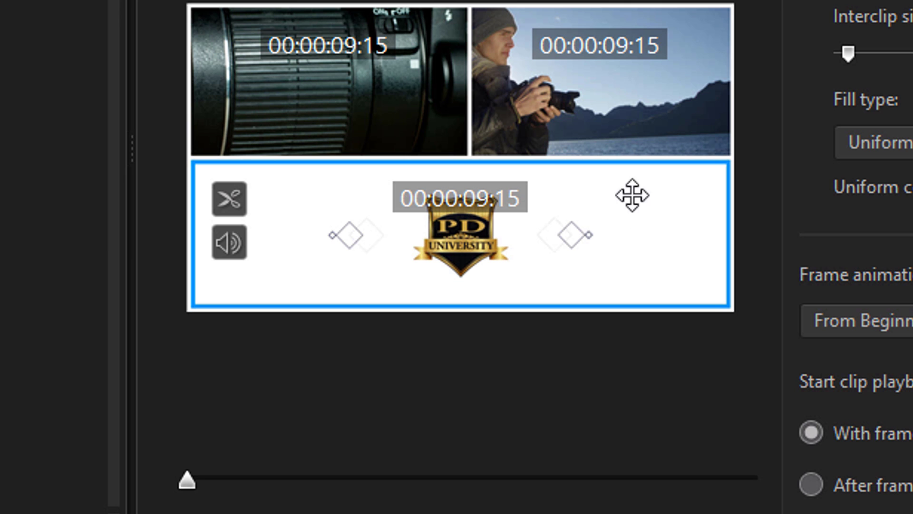
mouse_move(626, 165)
mouse_down()
mouse_move(628, 214)
mouse_move(629, 166)
mouse_move(637, 180)
mouse_up()
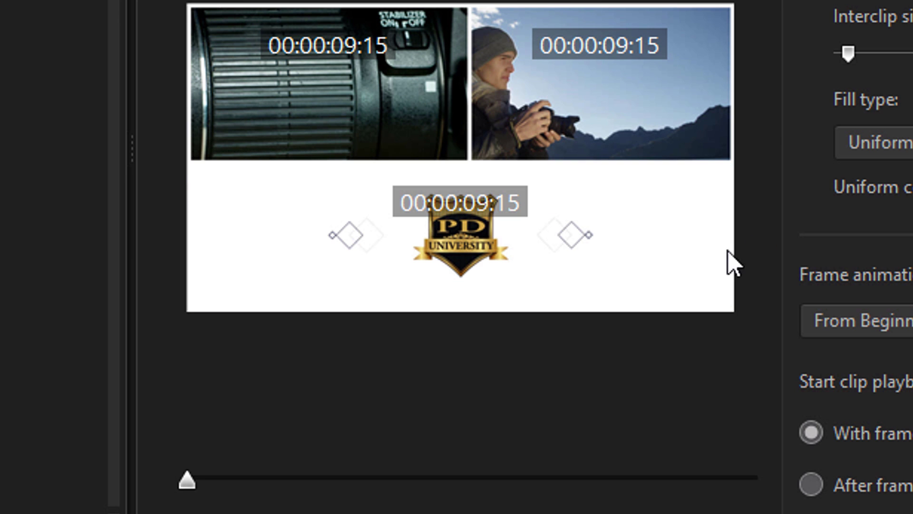
mouse_move(481, 110)
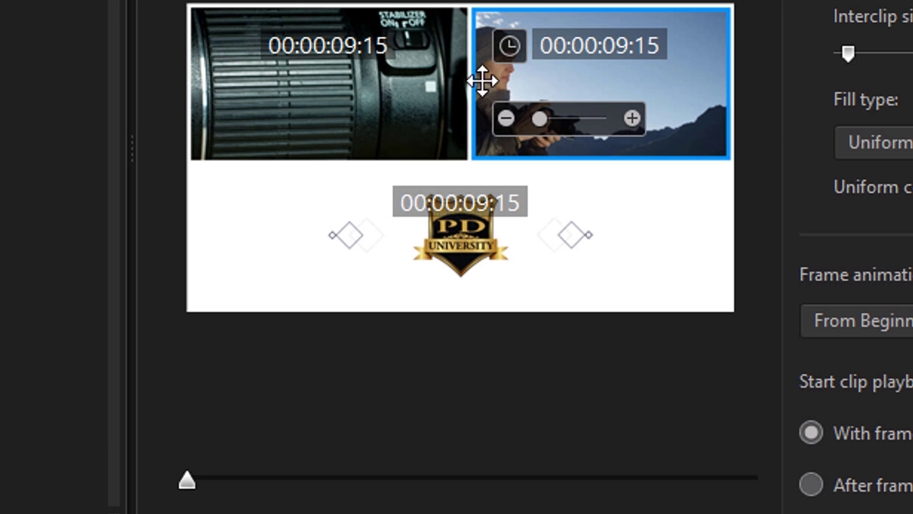
drag(469, 81, 469, 81)
click(604, 167)
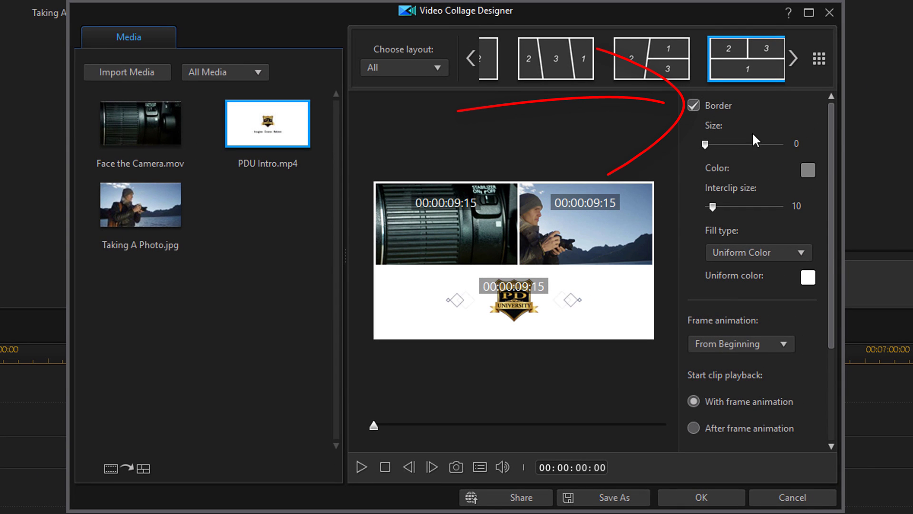
- Turn the collage border off and on again, try a border size of 39, and set it to 3
click(693, 106)
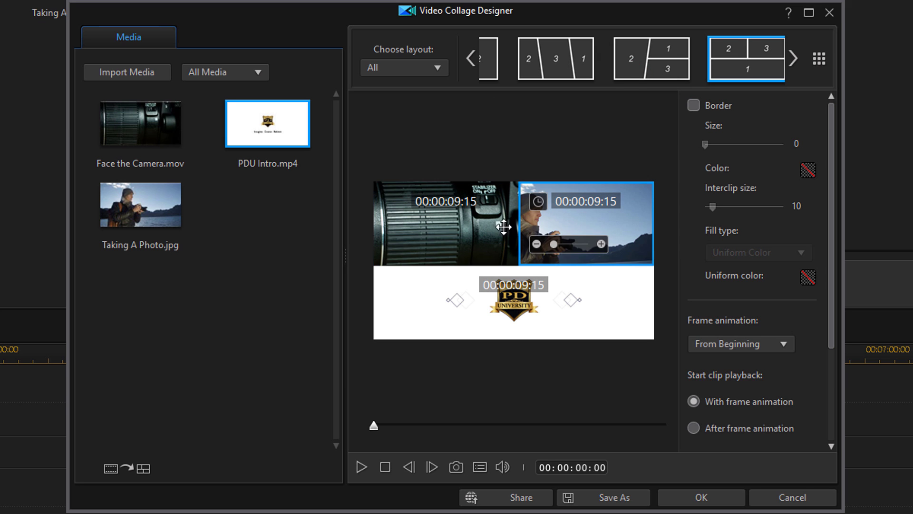
click(693, 105)
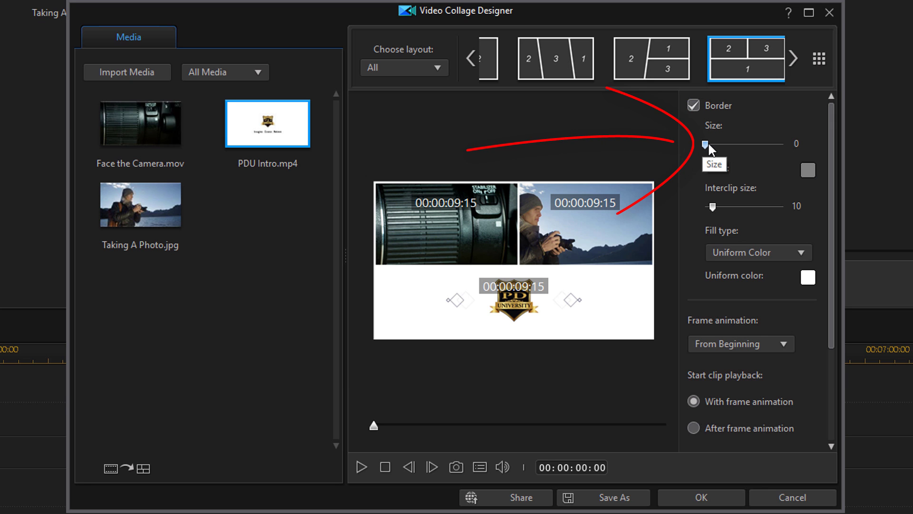
drag(706, 143, 738, 160)
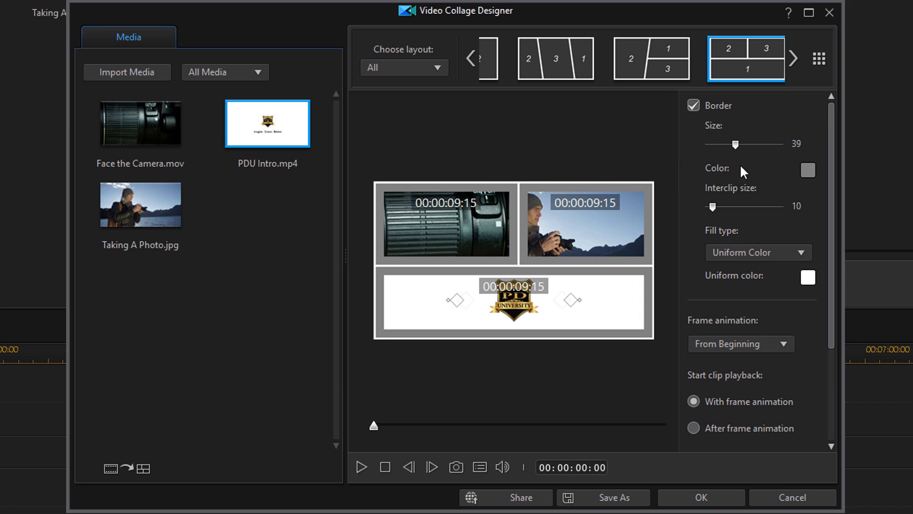
click(795, 143)
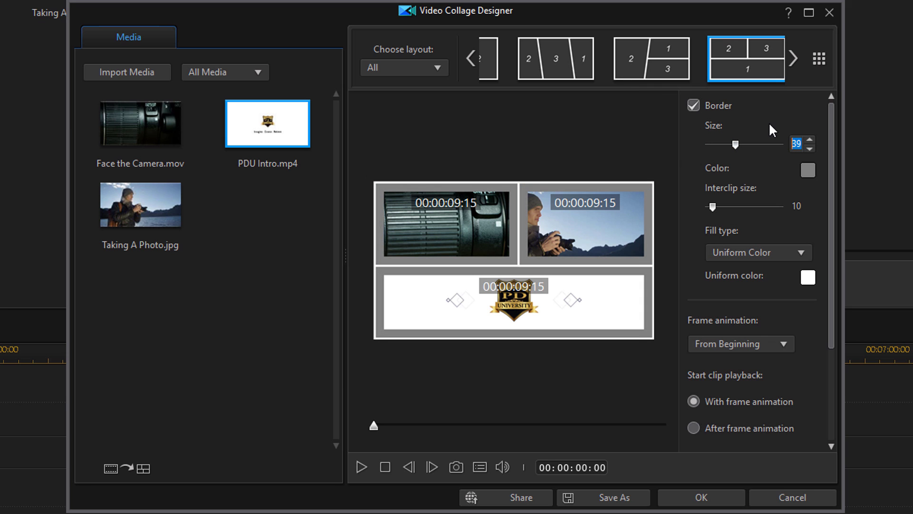
text(03)
key(Return)
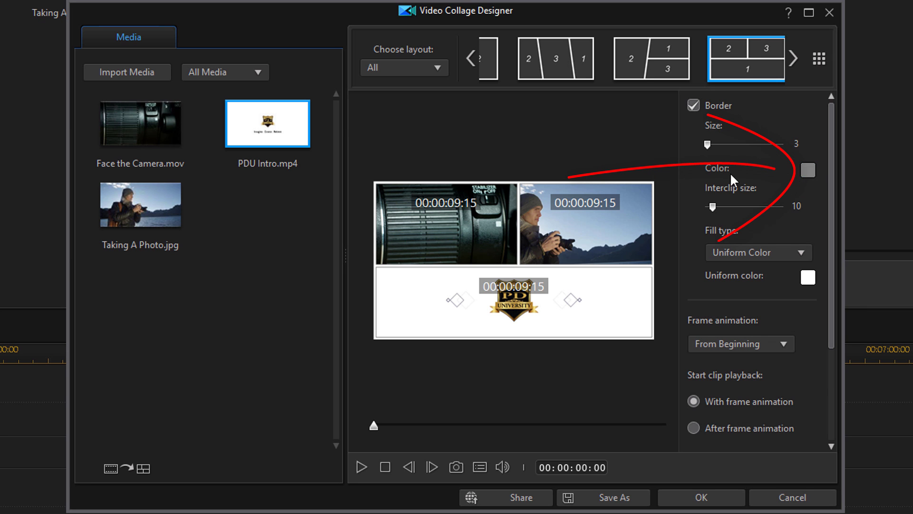
- Change the collage's border color to black from the basic colors
click(808, 171)
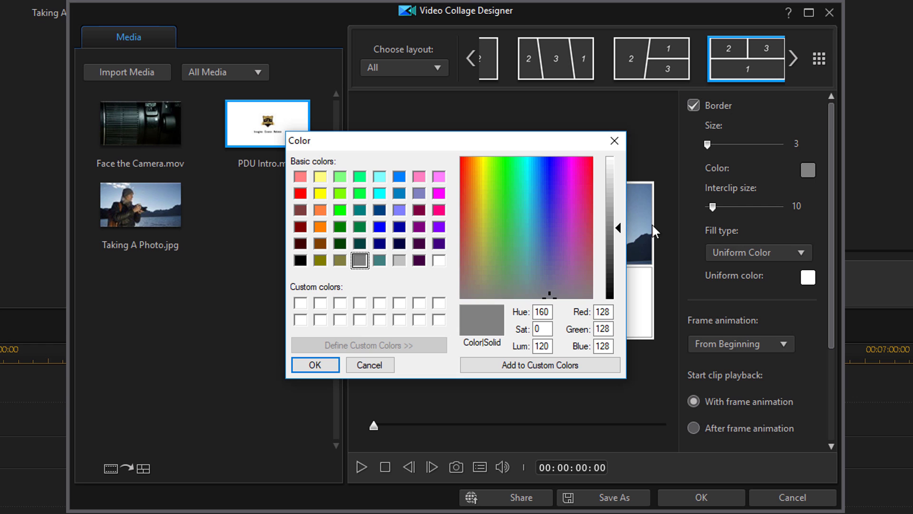
click(300, 261)
click(314, 366)
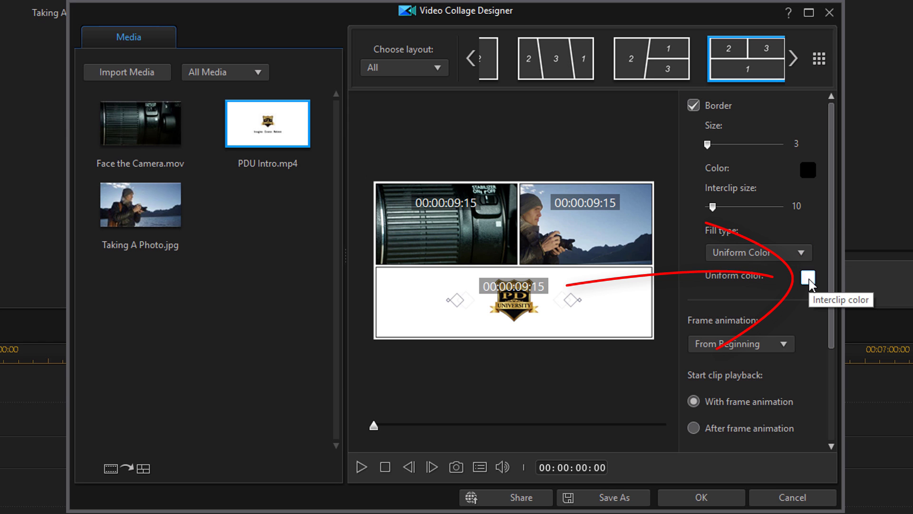
- Set the uniform interclip color to bright green (red 0, green 255, blue 64)
click(809, 277)
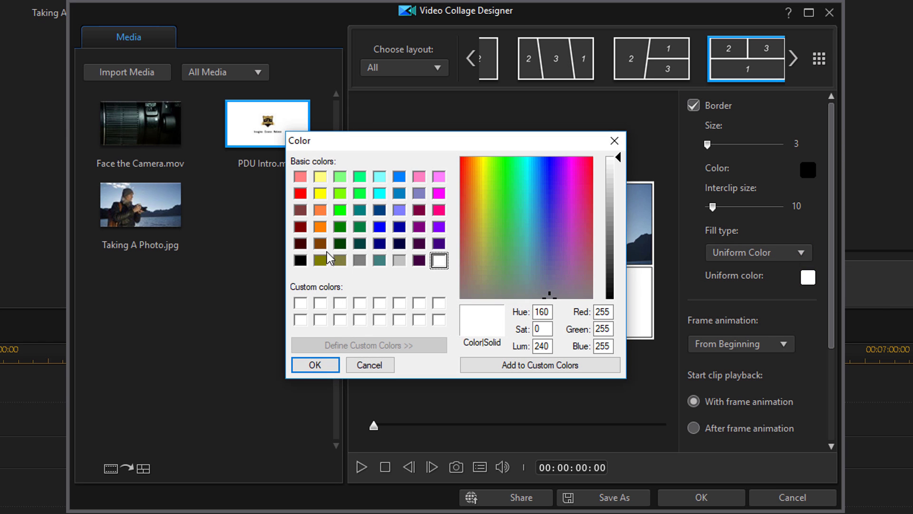
click(362, 194)
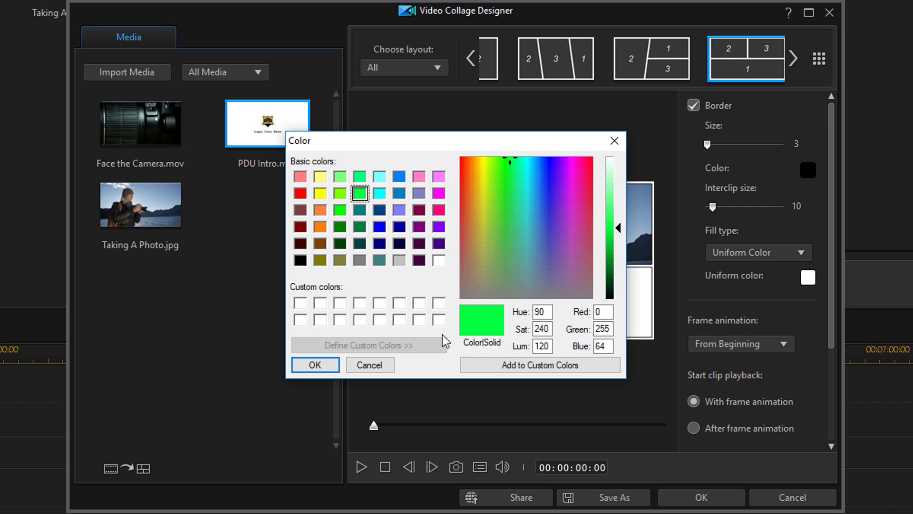
click(333, 364)
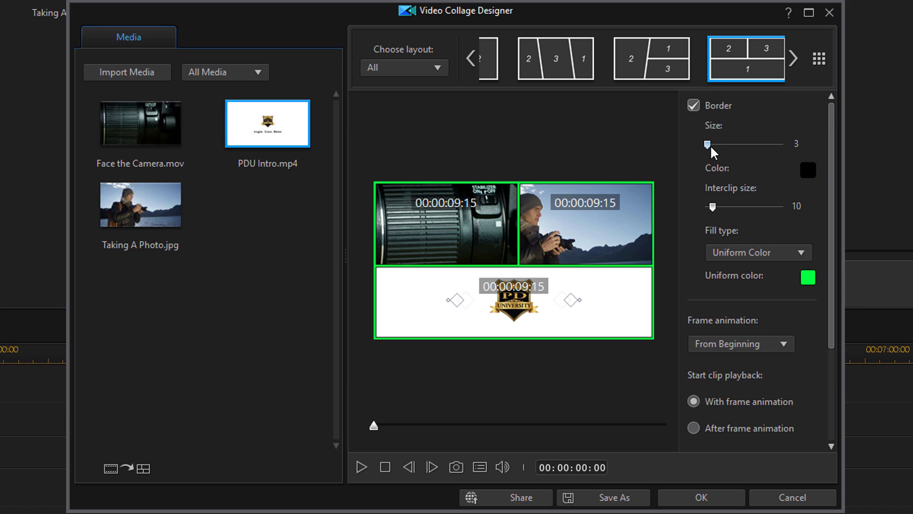
- Try a border size of 19 and set it back to 3
drag(706, 144, 721, 147)
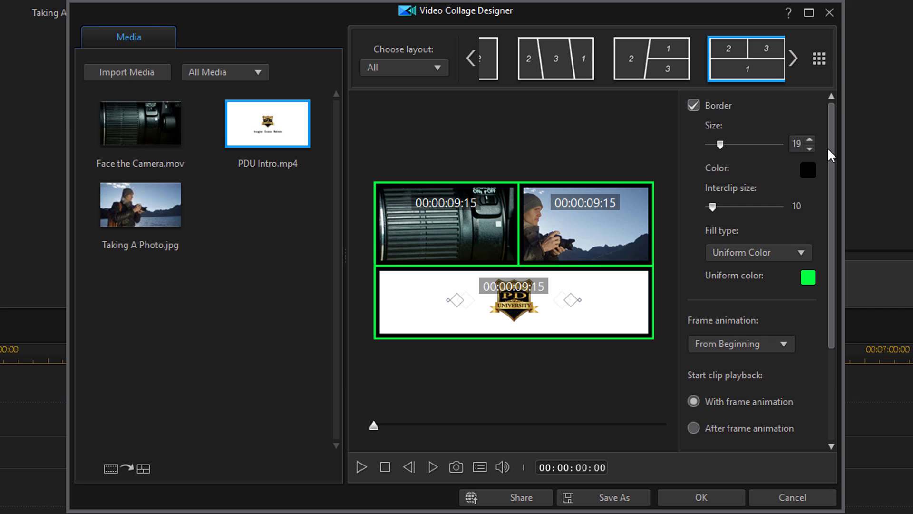
drag(803, 143, 768, 148)
text(3)
key(Return)
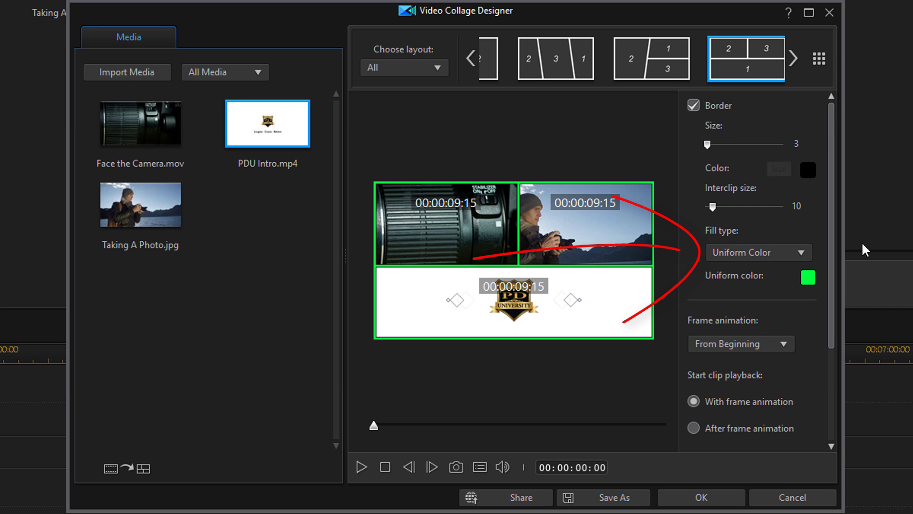
- Switch the interclip fill type to Interclip Image, using Black and Blue Floor.tif from the Draped Backdrops folder
click(775, 255)
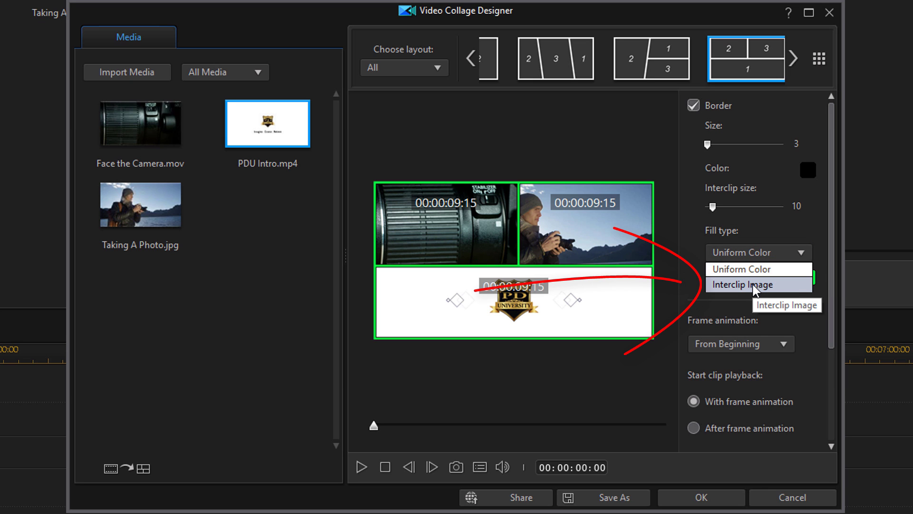
click(770, 285)
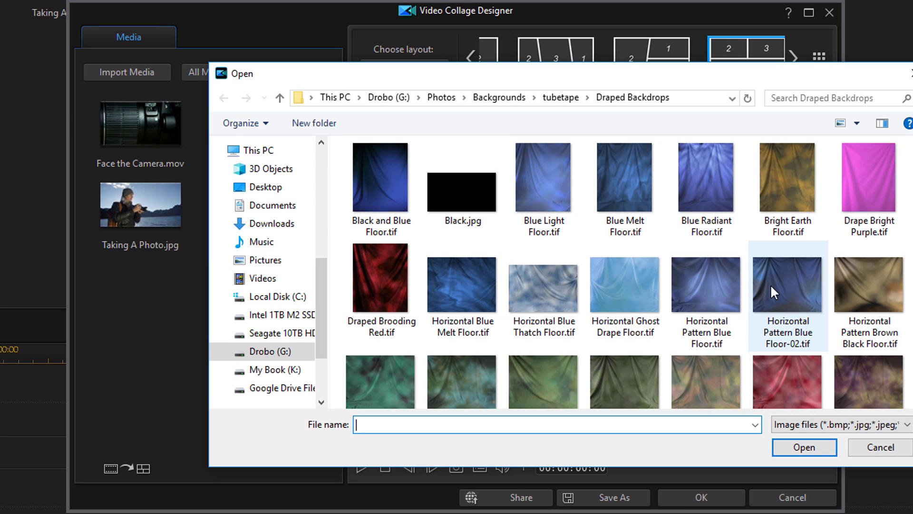
click(380, 184)
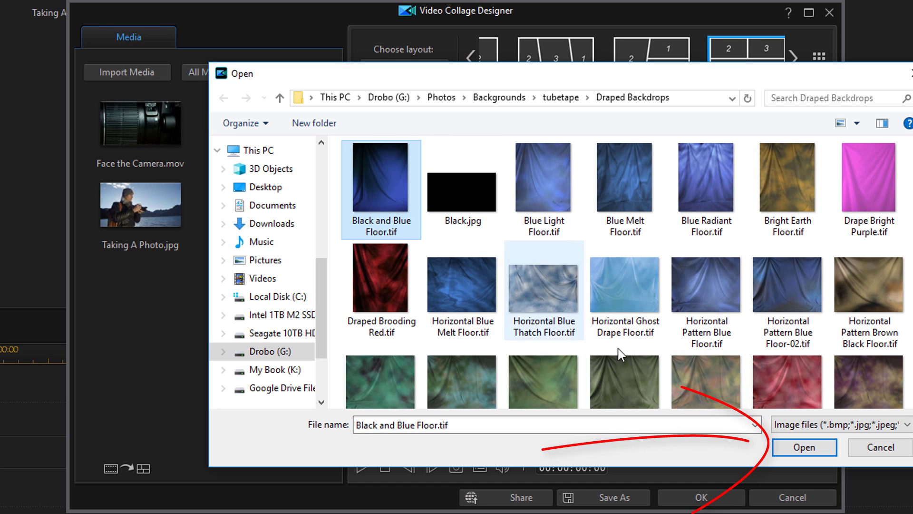
click(795, 445)
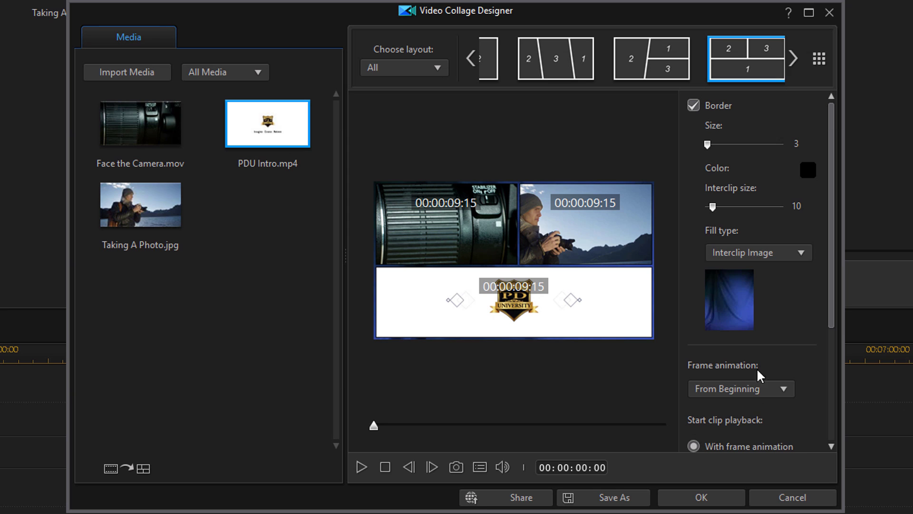
- Set the interclip size of the collage to 15
click(791, 206)
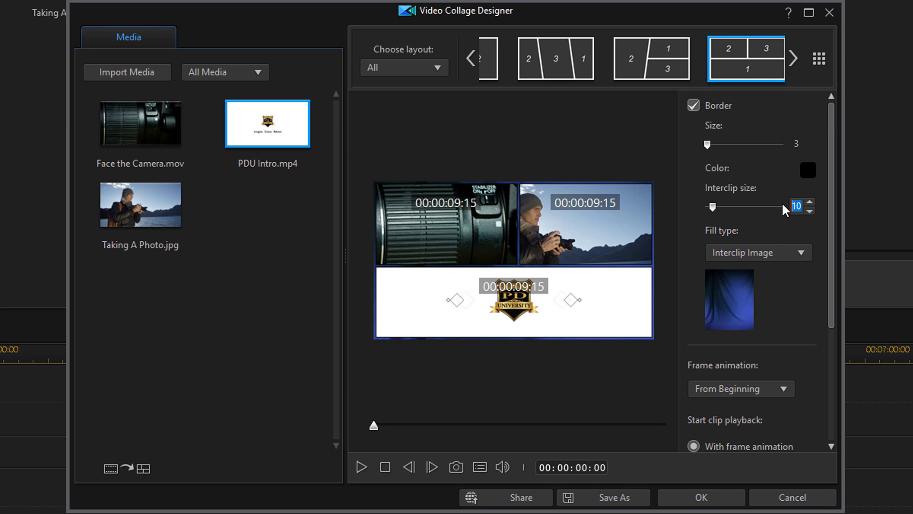
text(15)
key(Return)
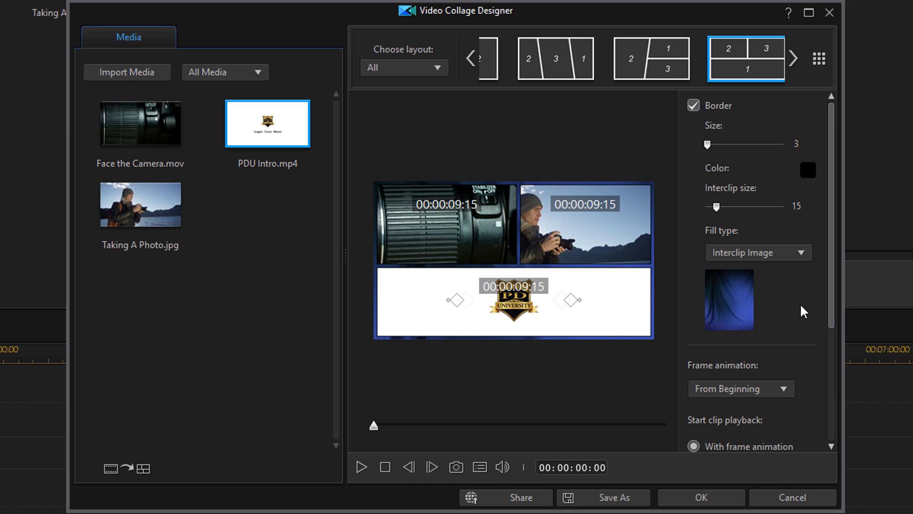
- Review the frame animation options, keep From Beginning, and preview the collage's frame animation before stopping playback
drag(826, 256, 837, 330)
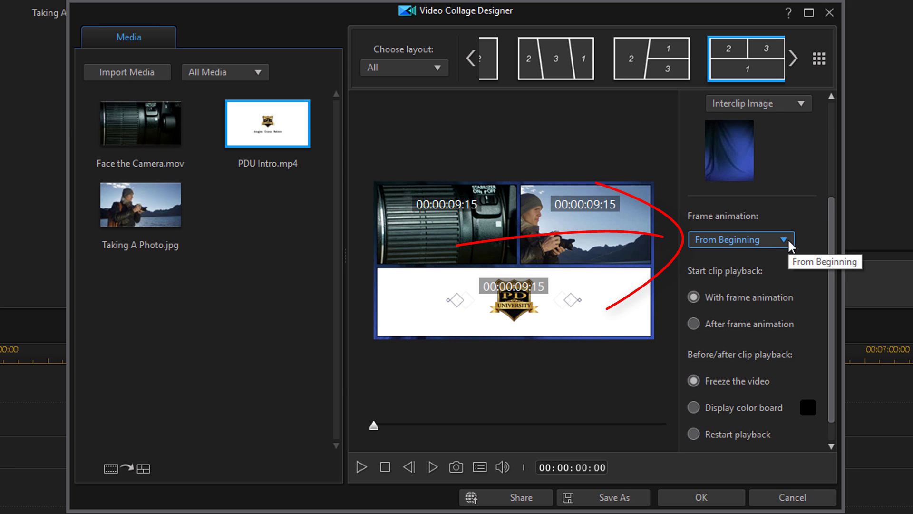
click(788, 238)
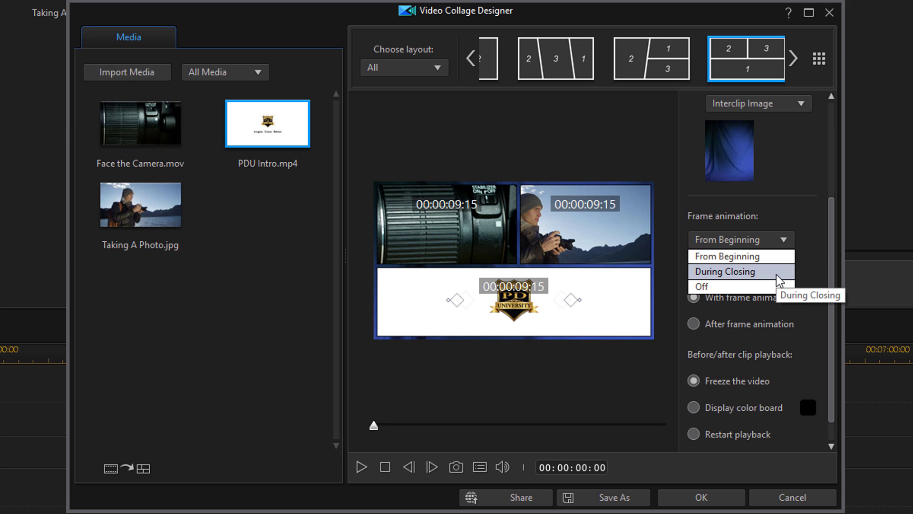
click(810, 260)
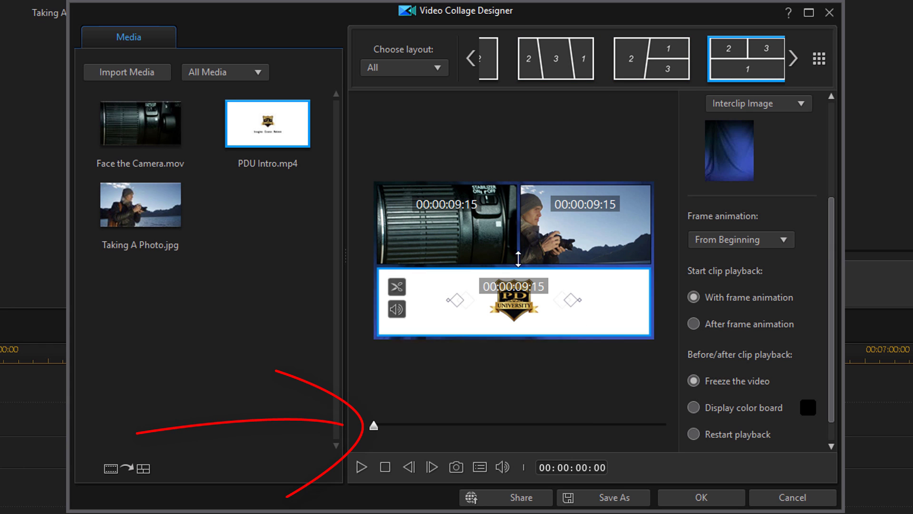
drag(374, 433, 344, 440)
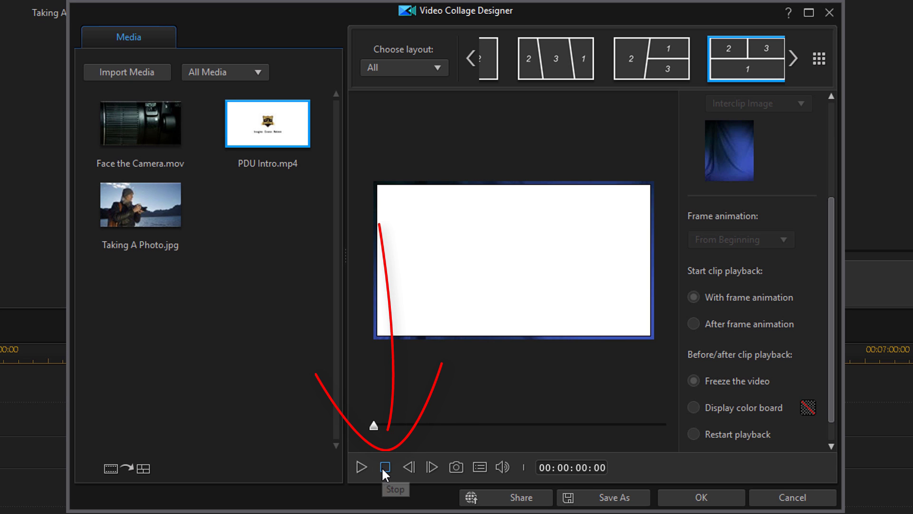
click(382, 467)
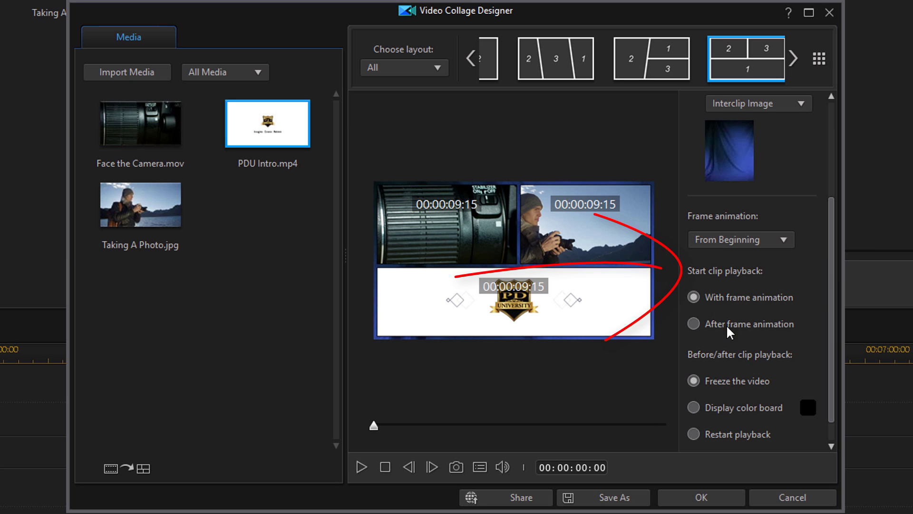
- Try a playback timing of Delay 3 seconds in the advanced settings and set it back to All at once
mouse_move(426, 292)
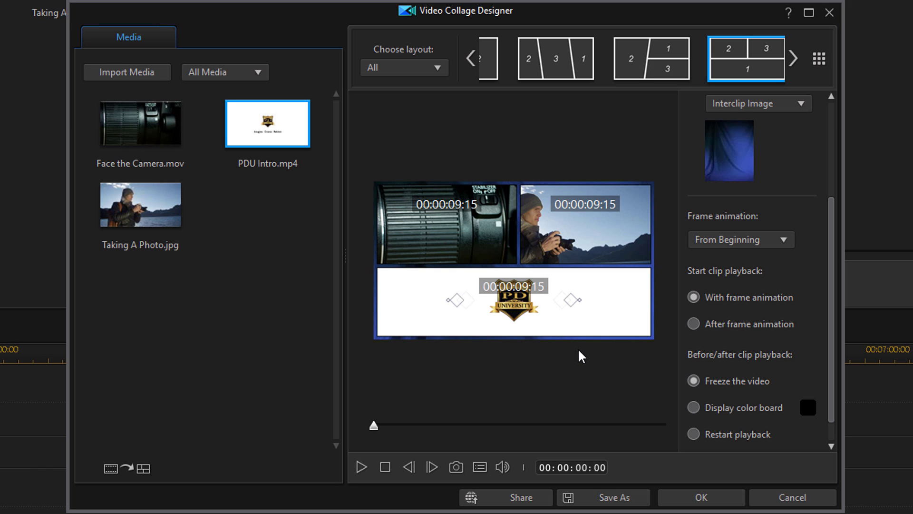
scroll(834, 328, down, 2)
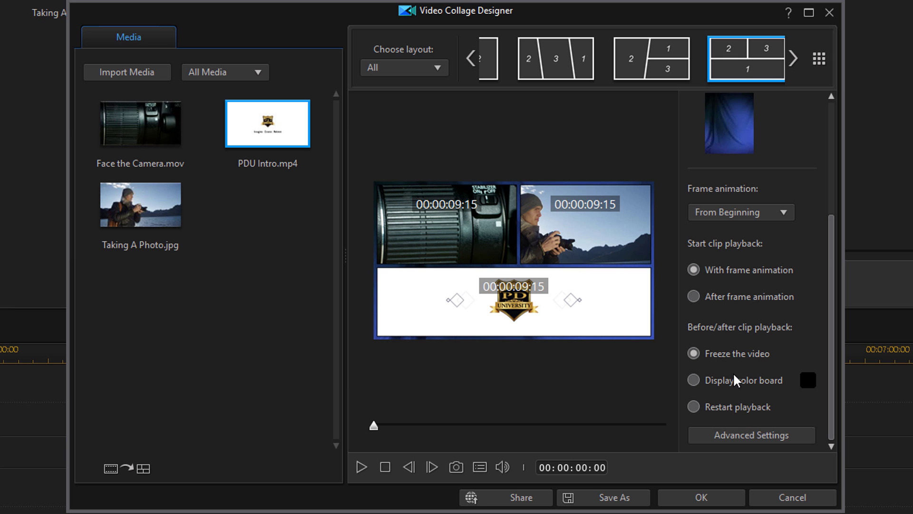
mouse_move(529, 286)
mouse_move(602, 302)
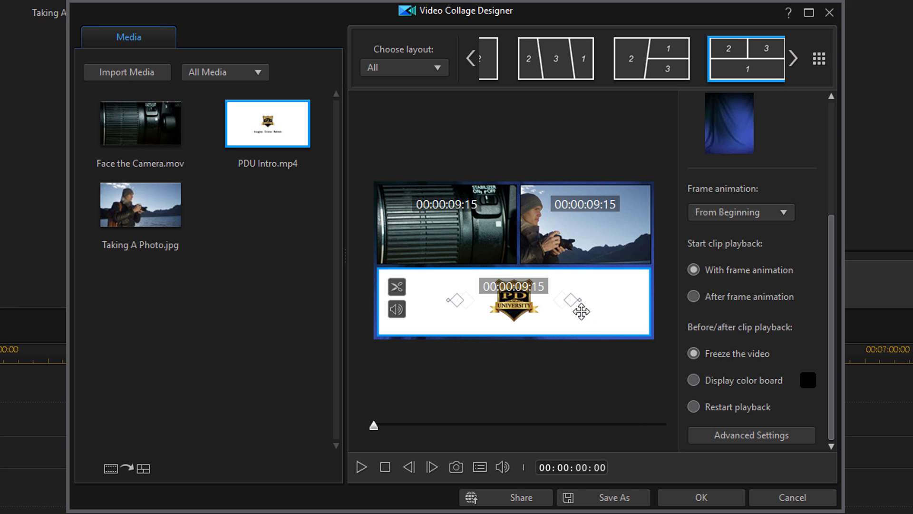
mouse_move(535, 302)
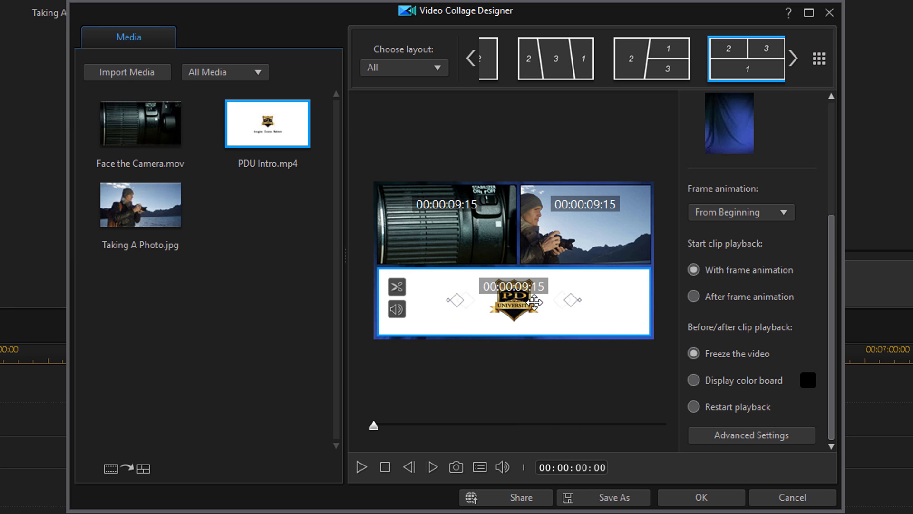
click(750, 433)
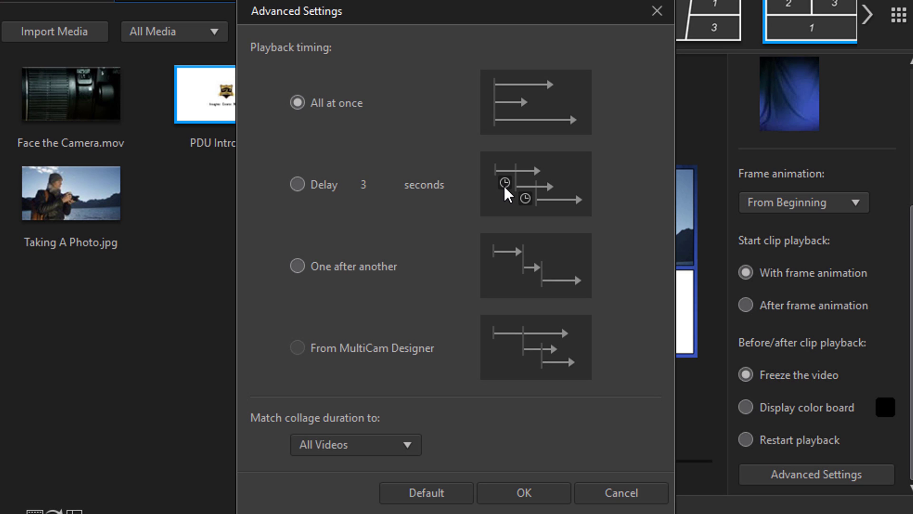
click(298, 191)
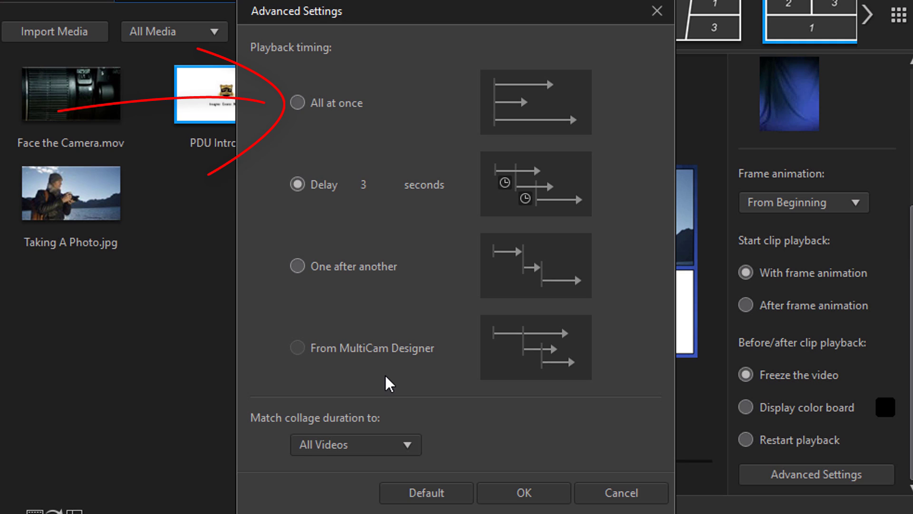
click(298, 103)
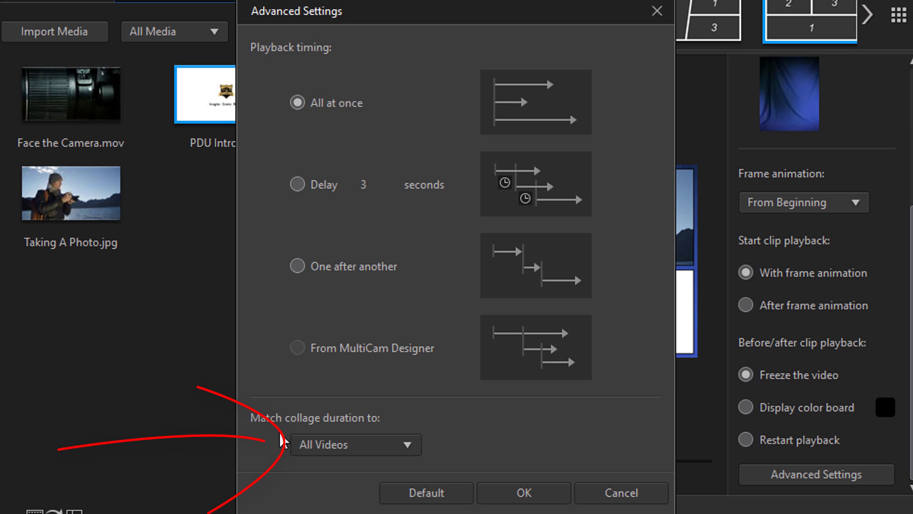
- Review the choices for matching the collage duration, keep All Videos, and accept the advanced settings
click(409, 444)
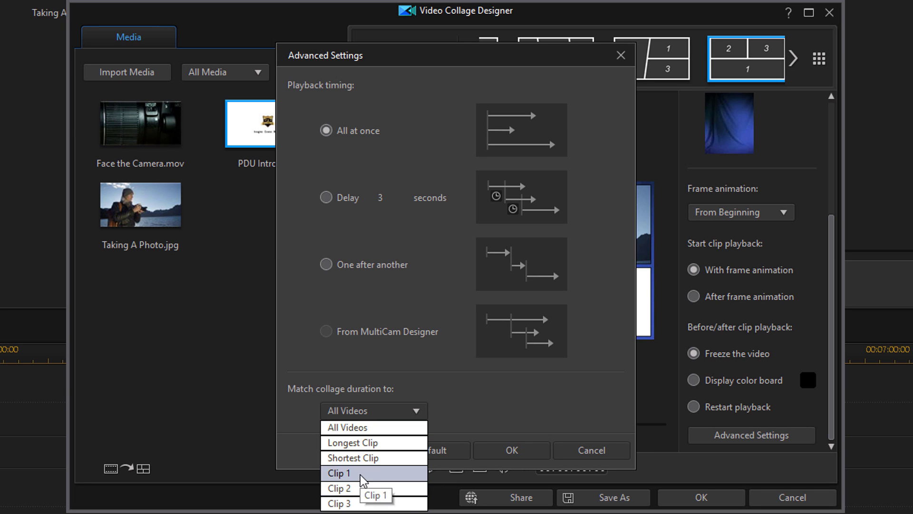
click(477, 403)
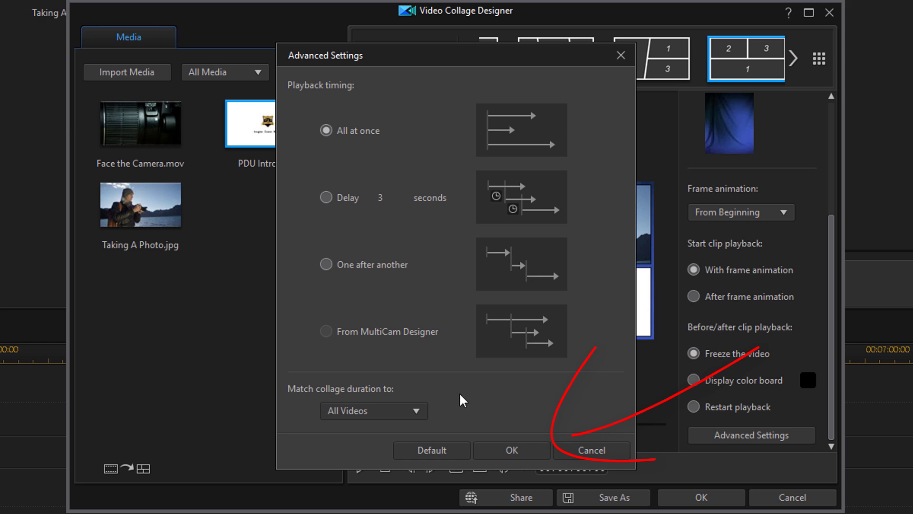
click(508, 447)
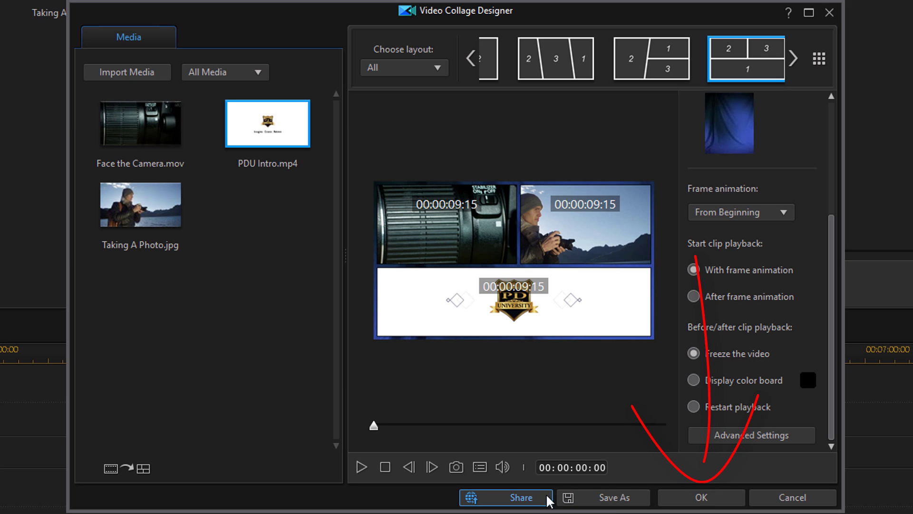
- Accept the collage design to place it on the timeline and play it in the preview
click(701, 497)
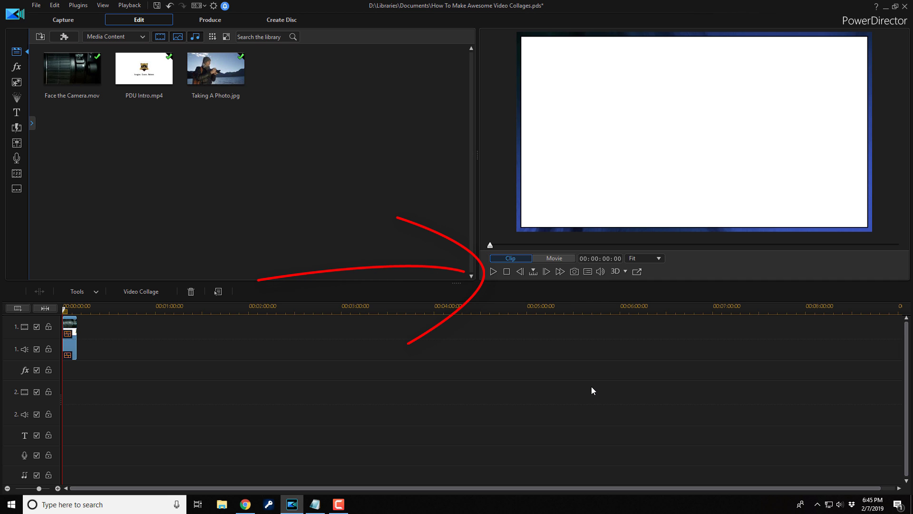
click(493, 272)
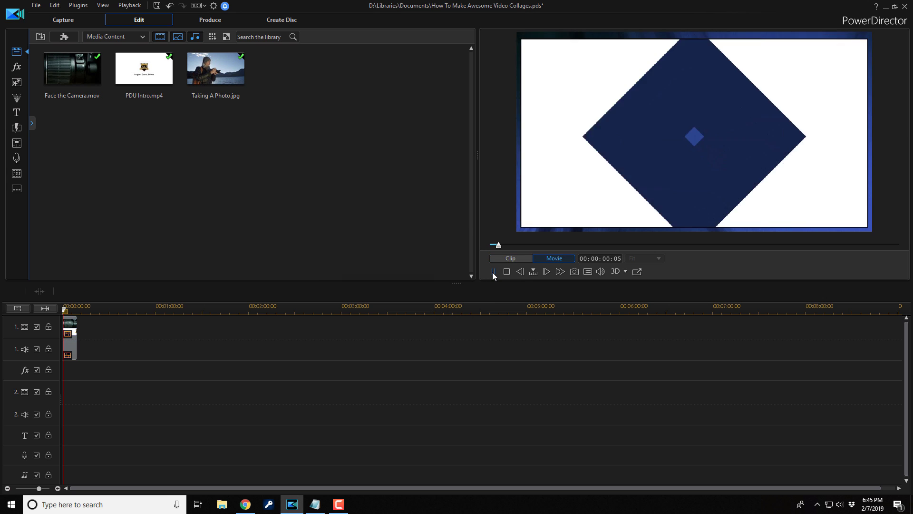